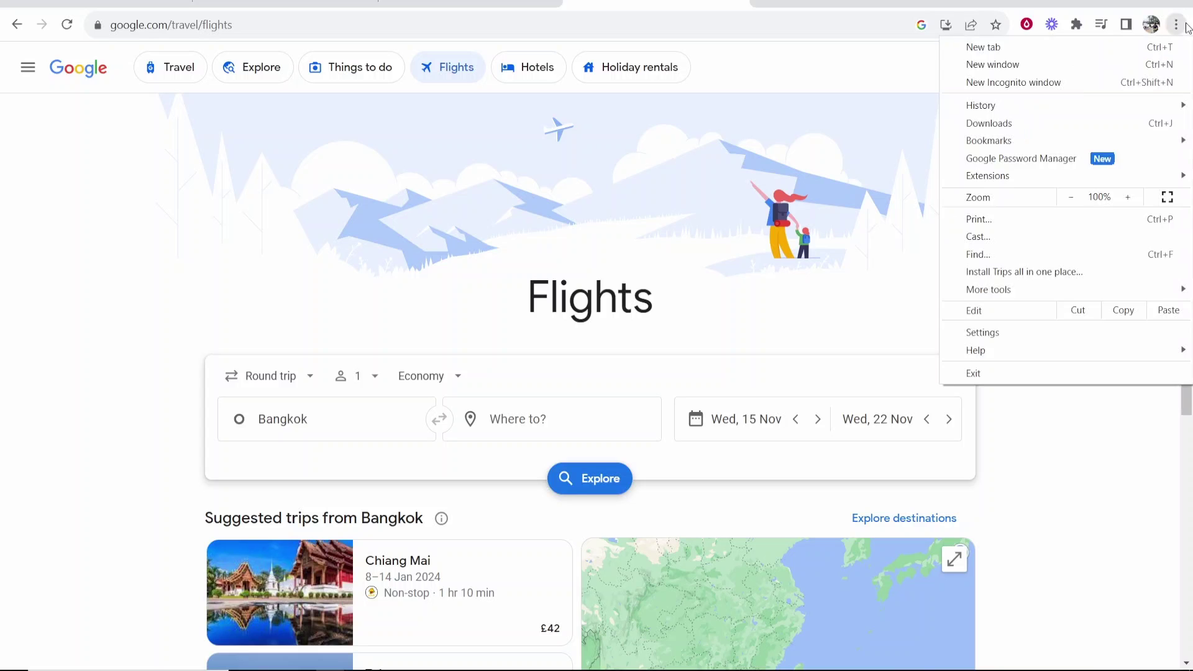
- Open an Incognito window, search for "google flights" and open the Google Flights page from the results
left_click(1055, 88)
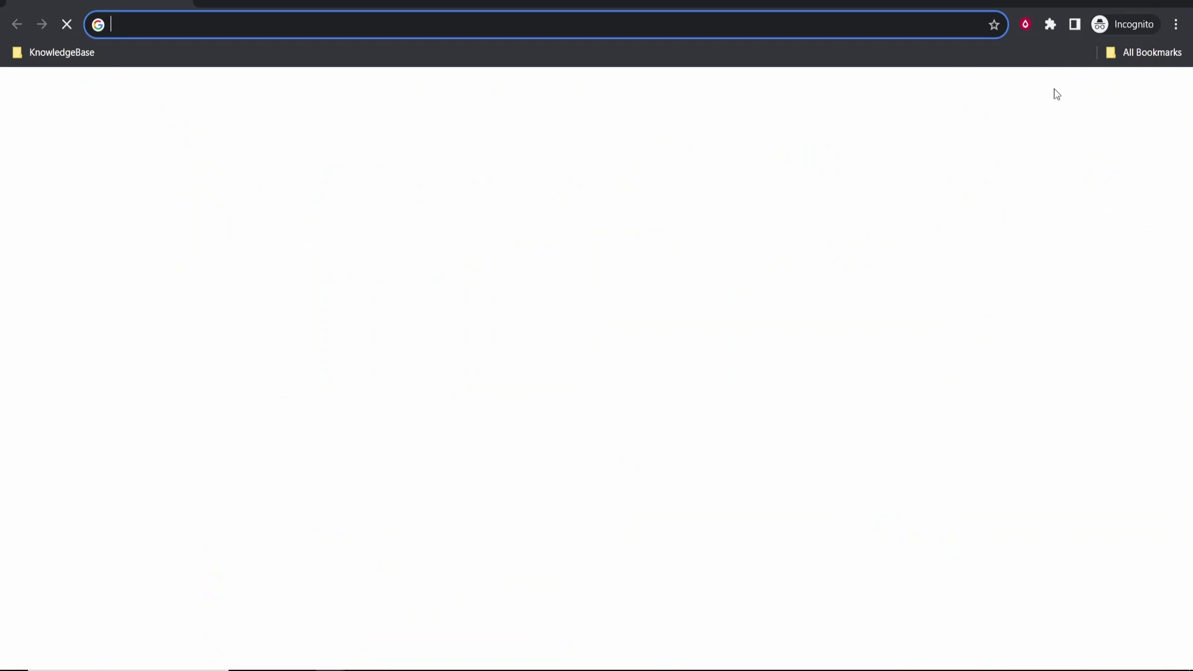
type("google l")
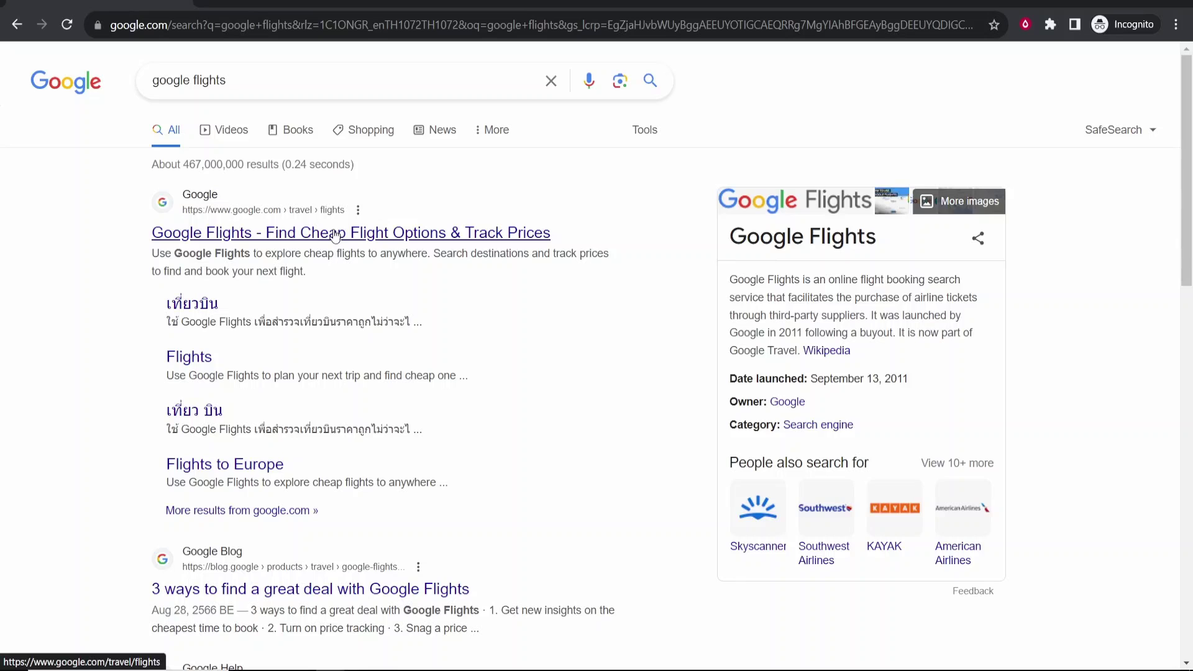
left_click(322, 240)
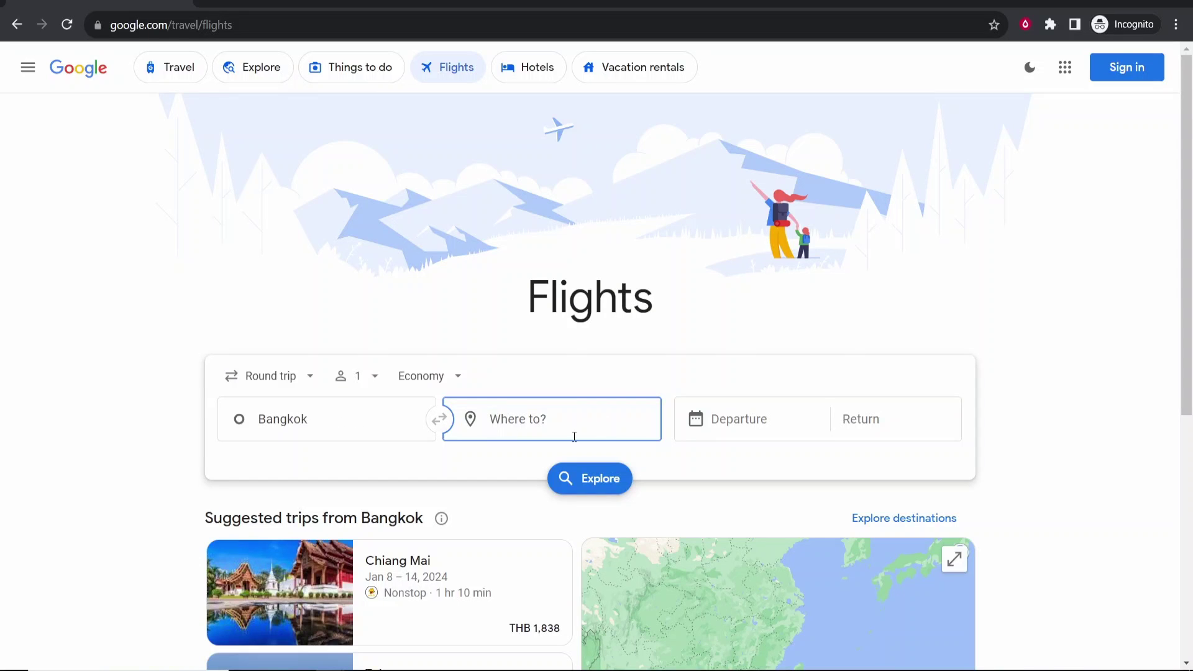
- Set the round-trip dates for the flight from Bangkok to Mon, Nov 6 departure and Mon, Nov 13 return
left_click(686, 423)
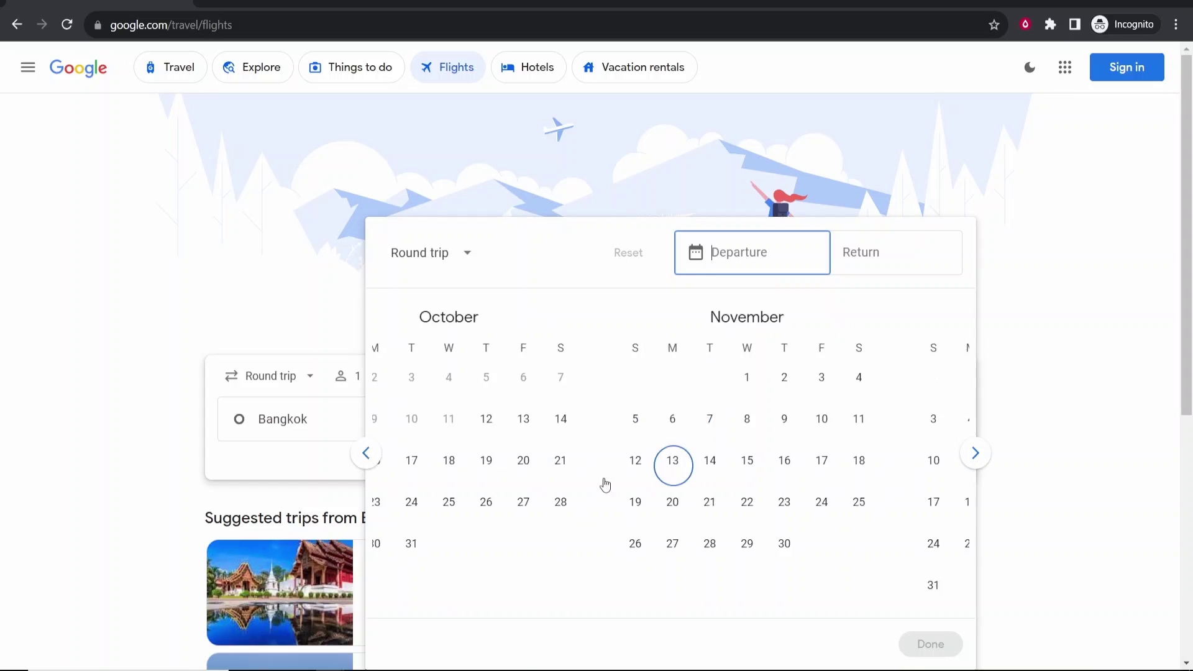
left_click(745, 420)
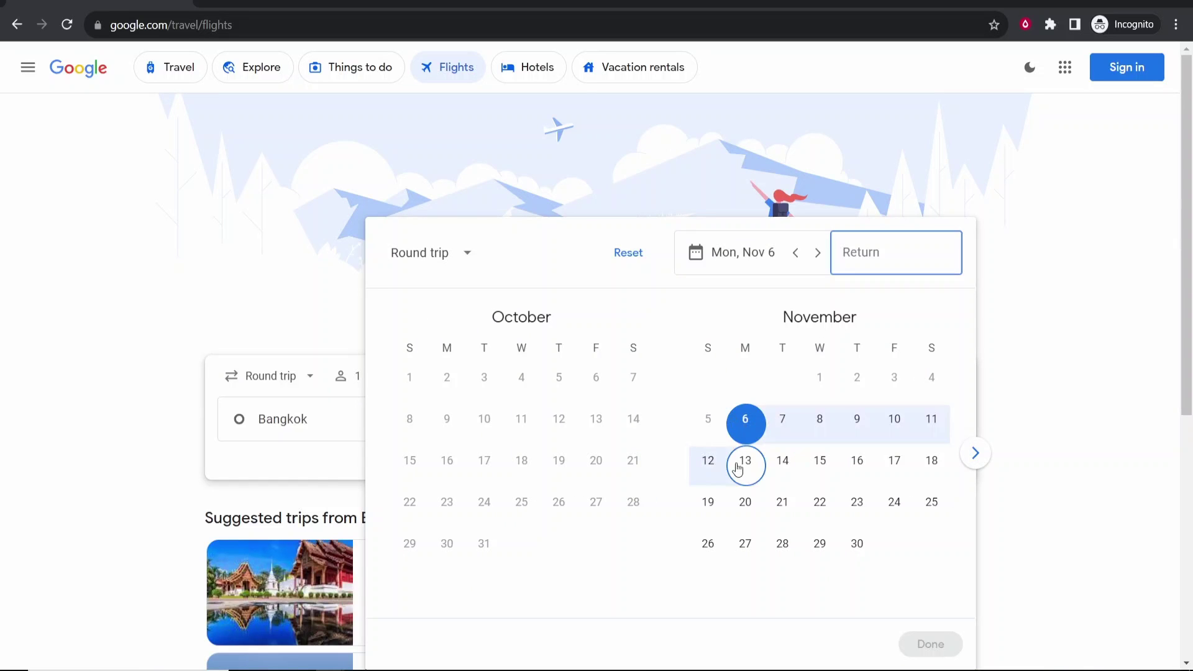
left_click(945, 646)
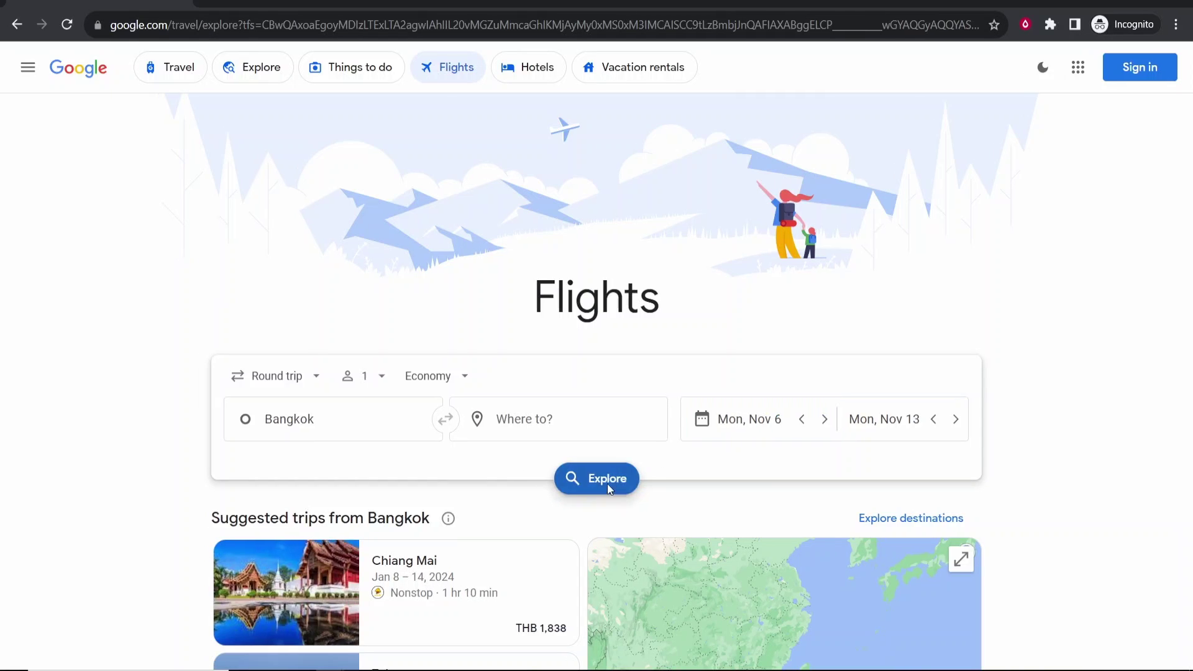
- Explore destinations from Bangkok without choosing a destination, and show the prices in GBP
left_click(606, 483)
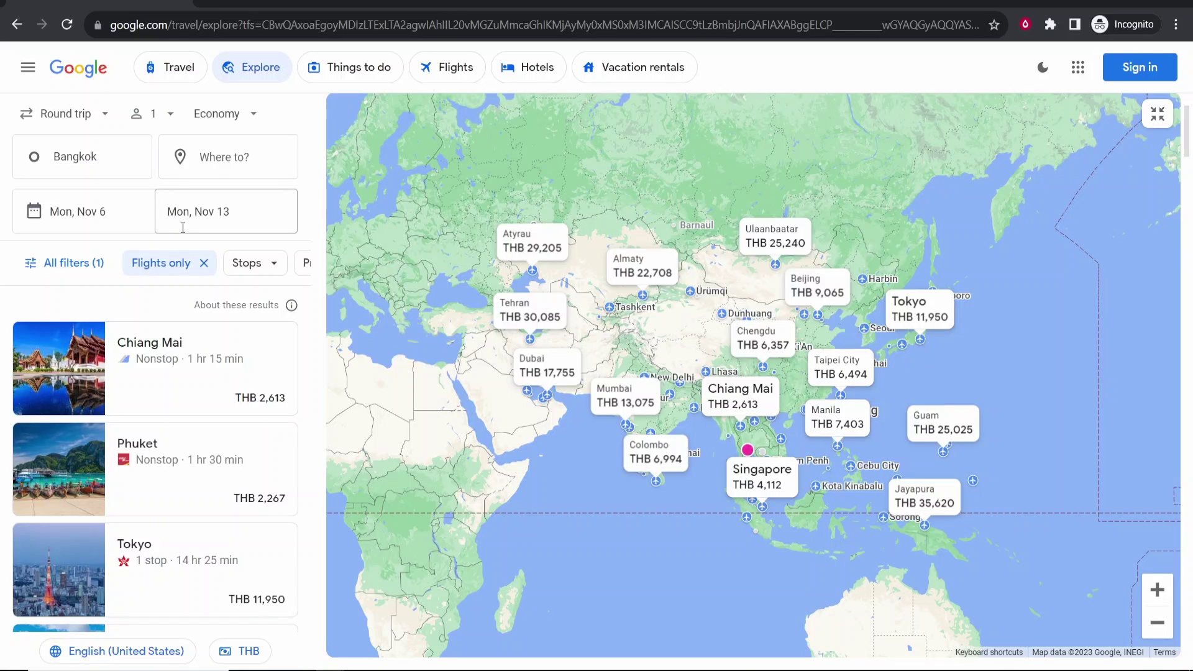
left_click(248, 650)
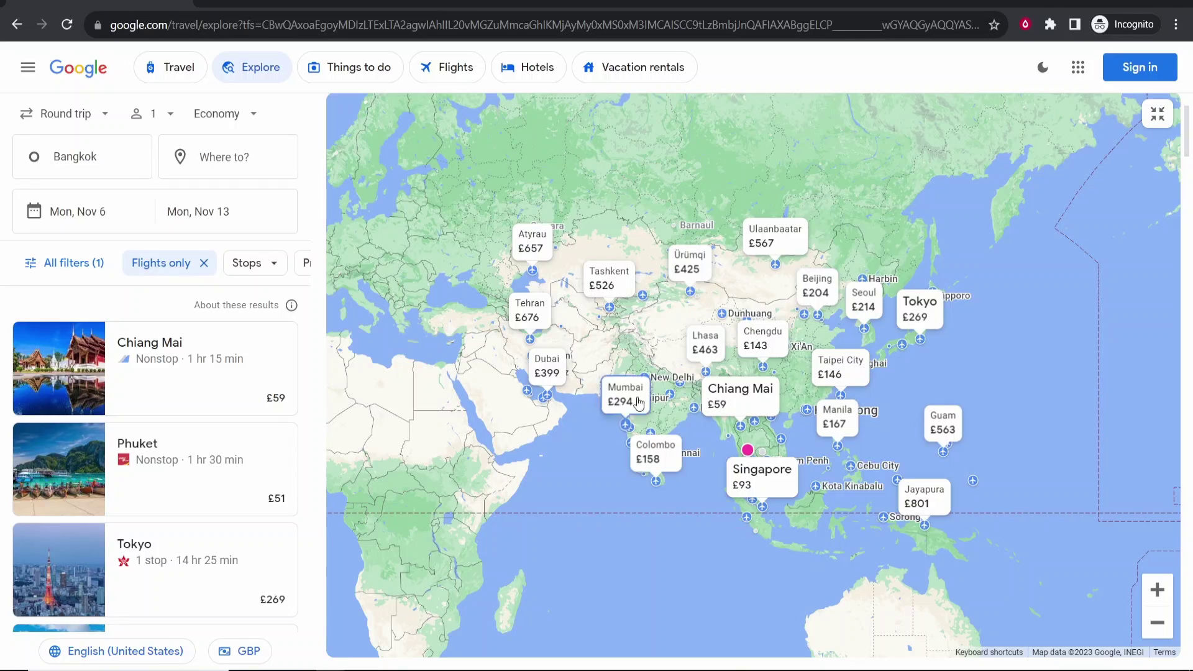
- Browse the fares on the map and in the destination list, and open the details for Ho Chi Minh City
left_click(800, 464)
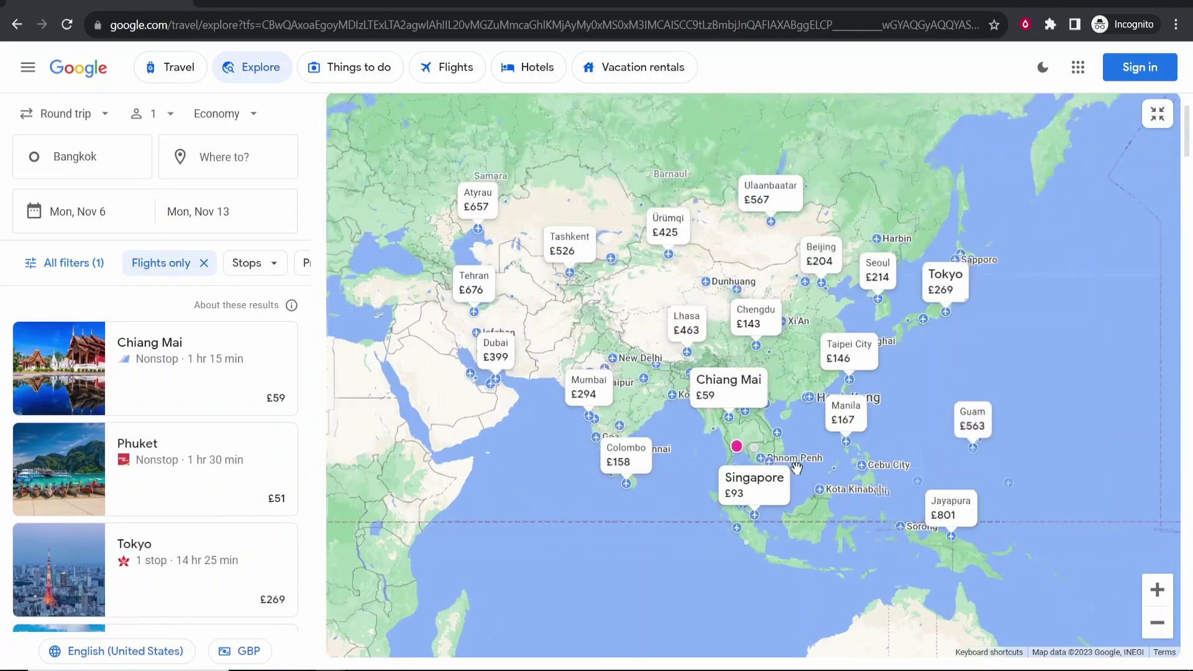
scroll(723, 392, "down", 1)
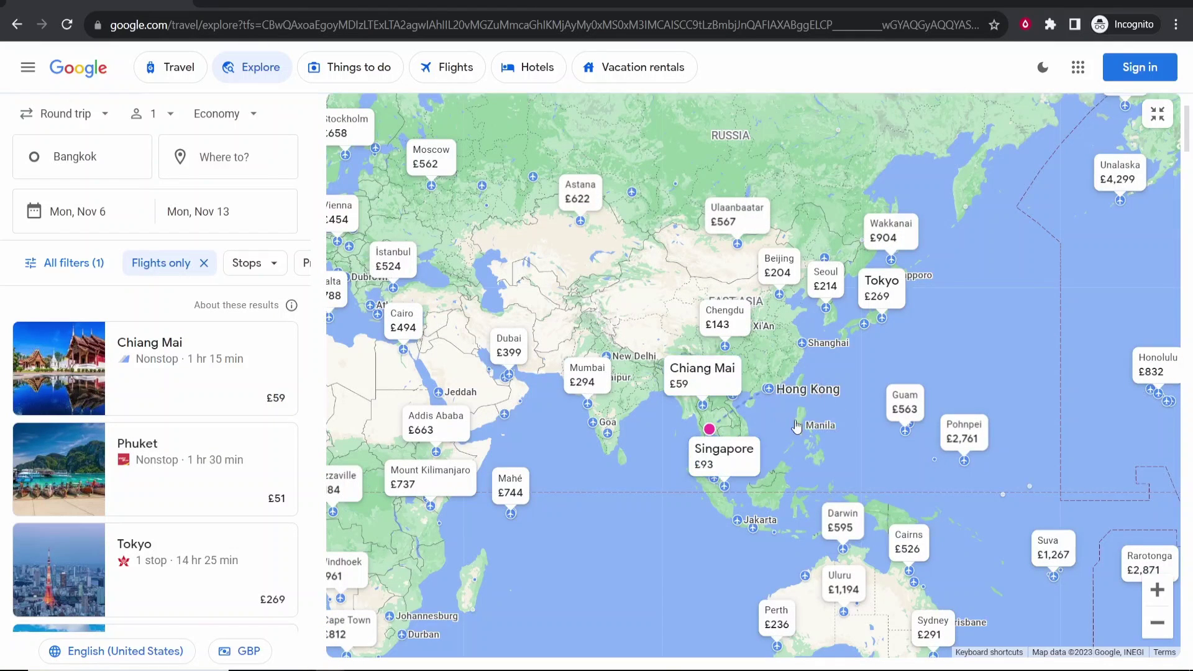
scroll(734, 386, "up", 3)
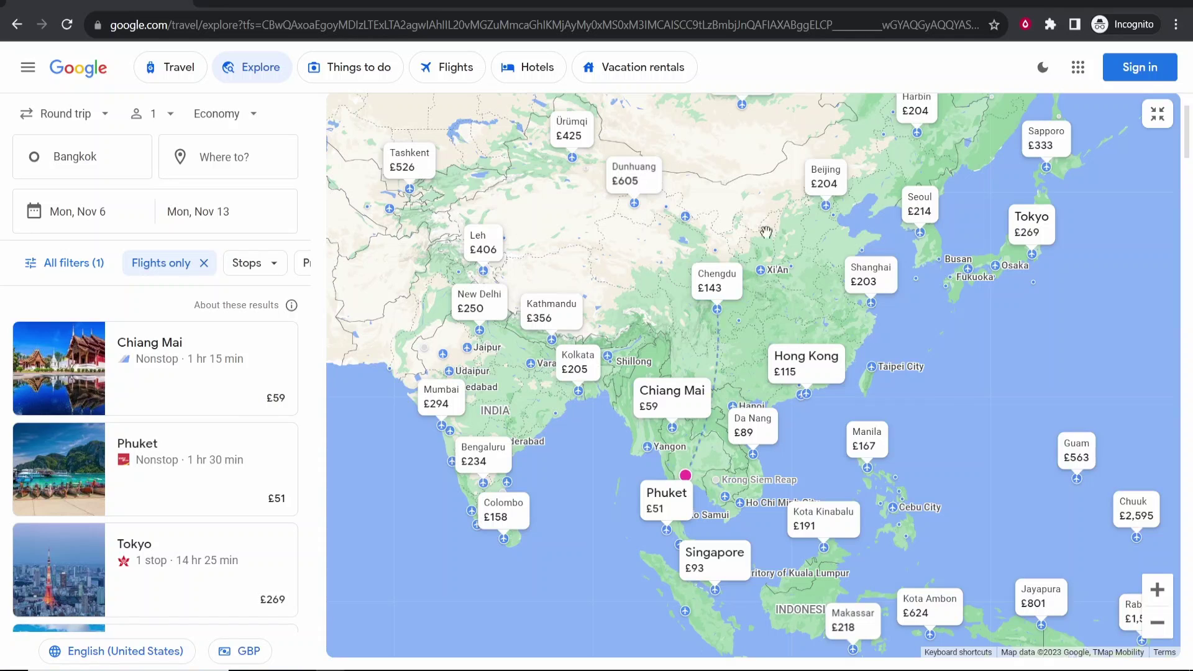
scroll(887, 368, "up", 2)
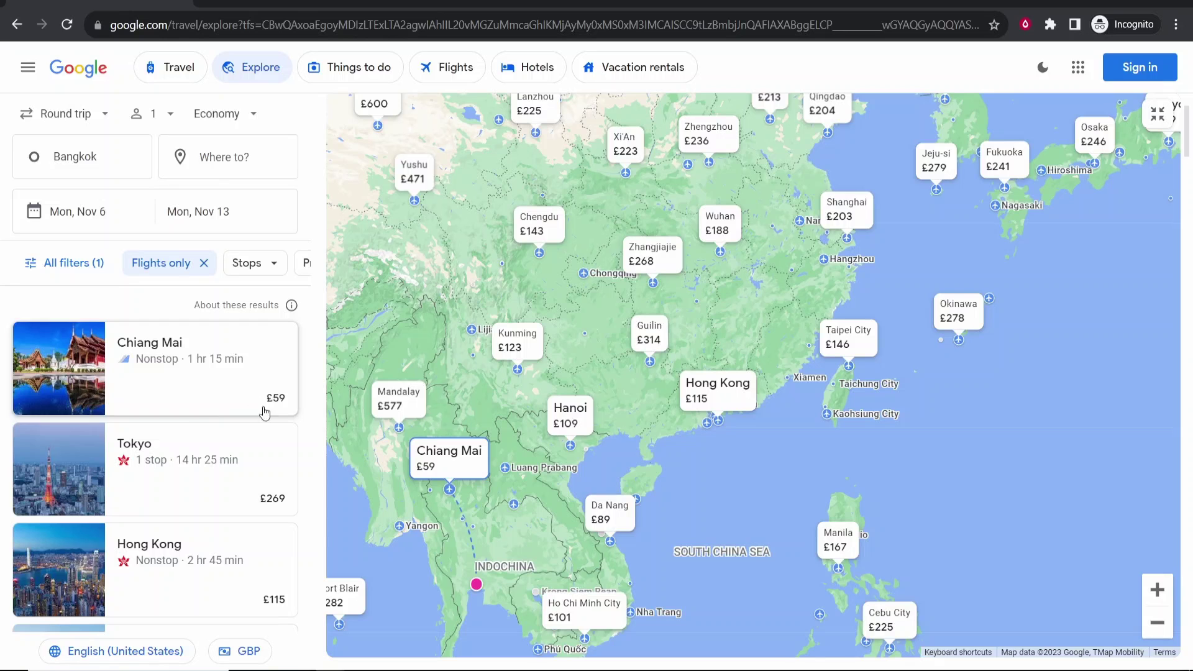
scroll(208, 387, "down", 3)
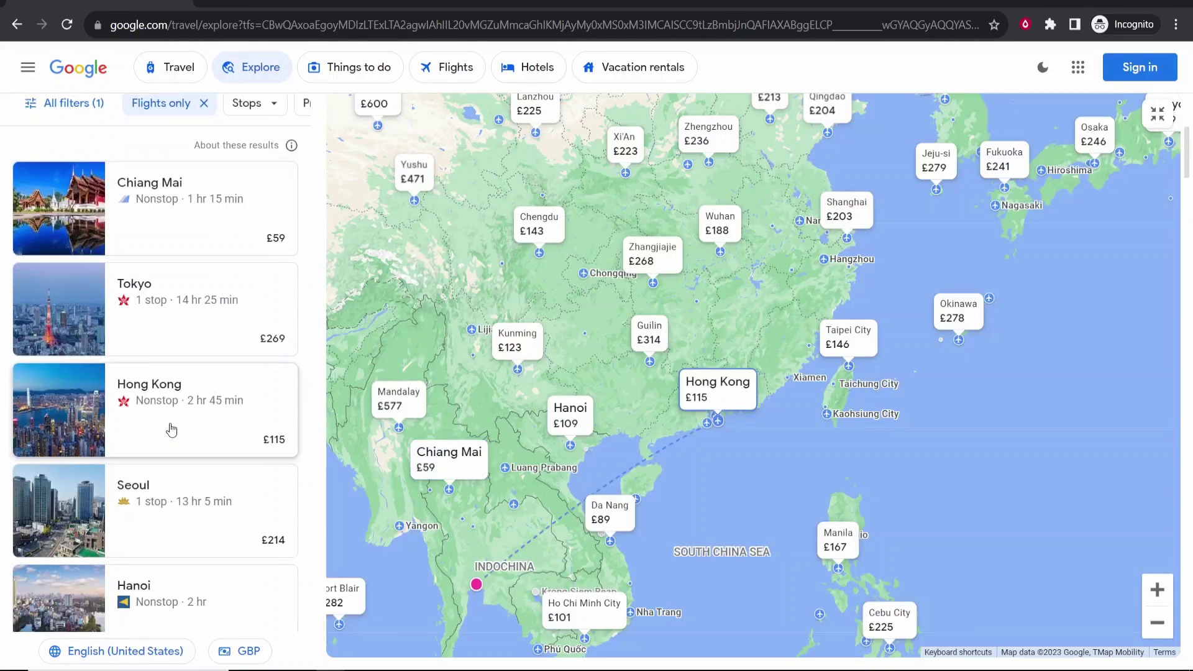
scroll(171, 429, "down", 9)
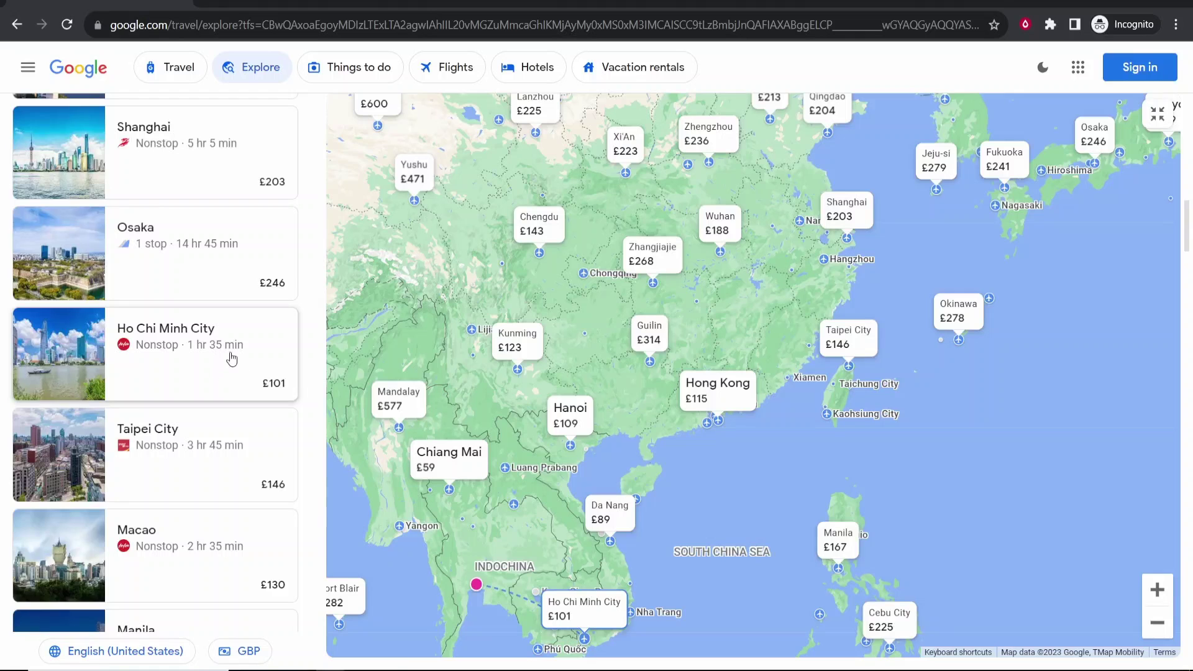
left_click(192, 358)
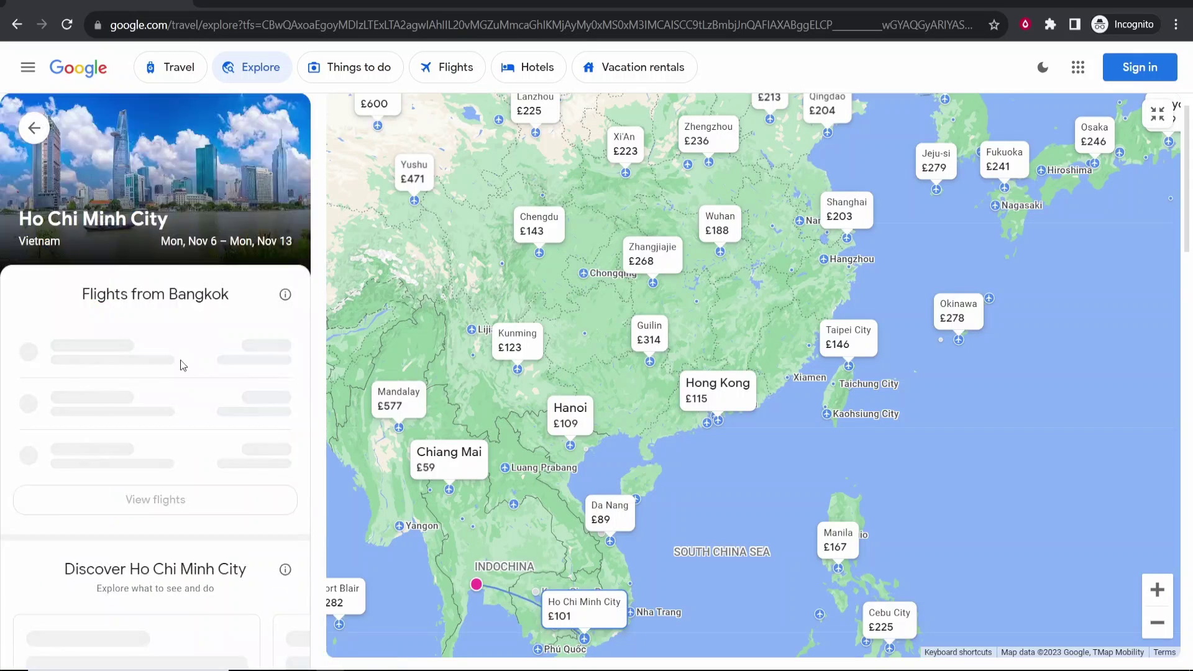
- Expand the price insight for the Ho Chi Minh City flights and check it against the selected travel dates
left_click_drag(188, 241, 306, 243)
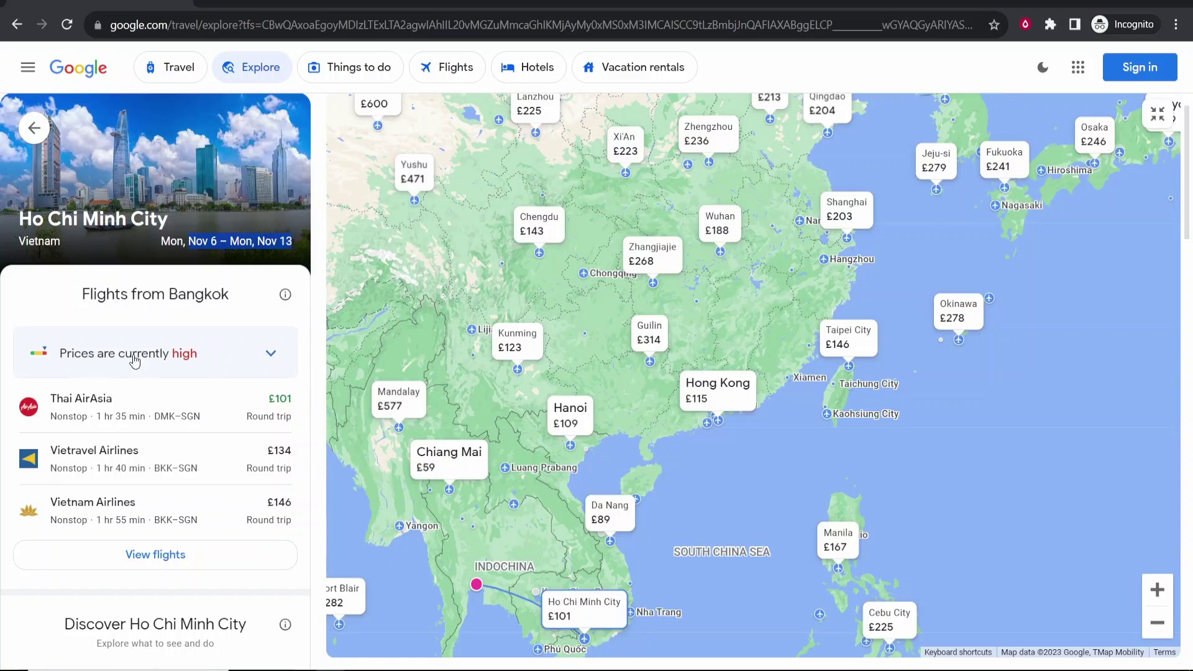
left_click(266, 354)
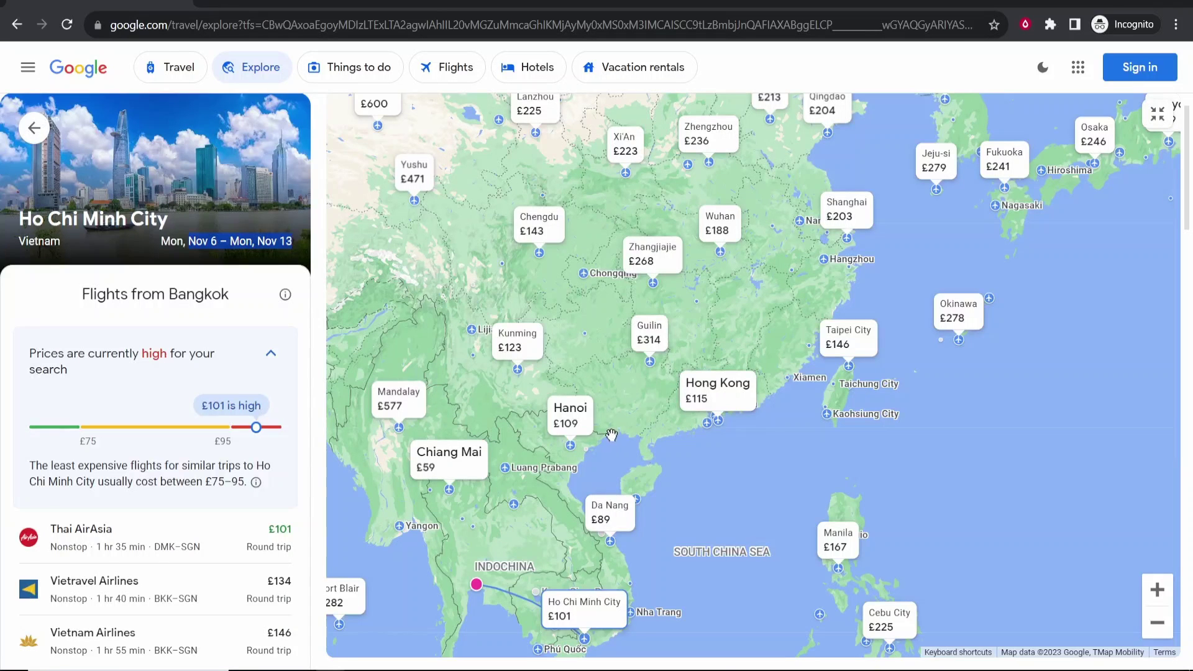
left_click(216, 242)
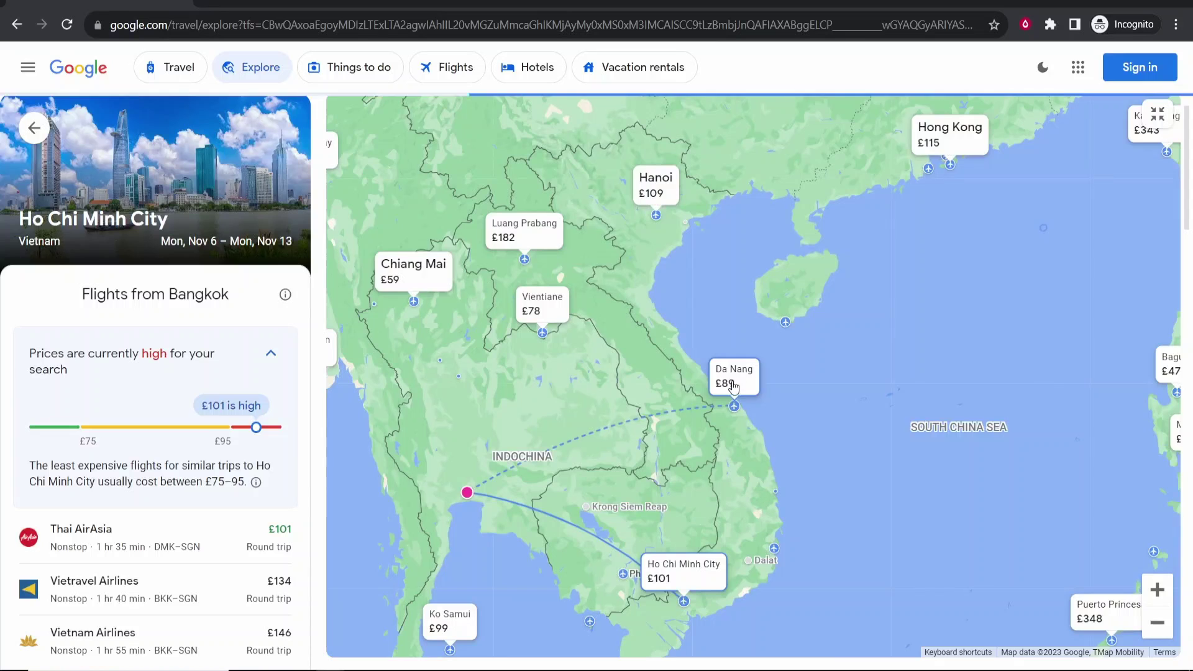
- Open Da Nang on the map and select Thai AirAsia's 4:40 PM outbound and 9:35 AM return flights to view the booking options
left_click(738, 387)
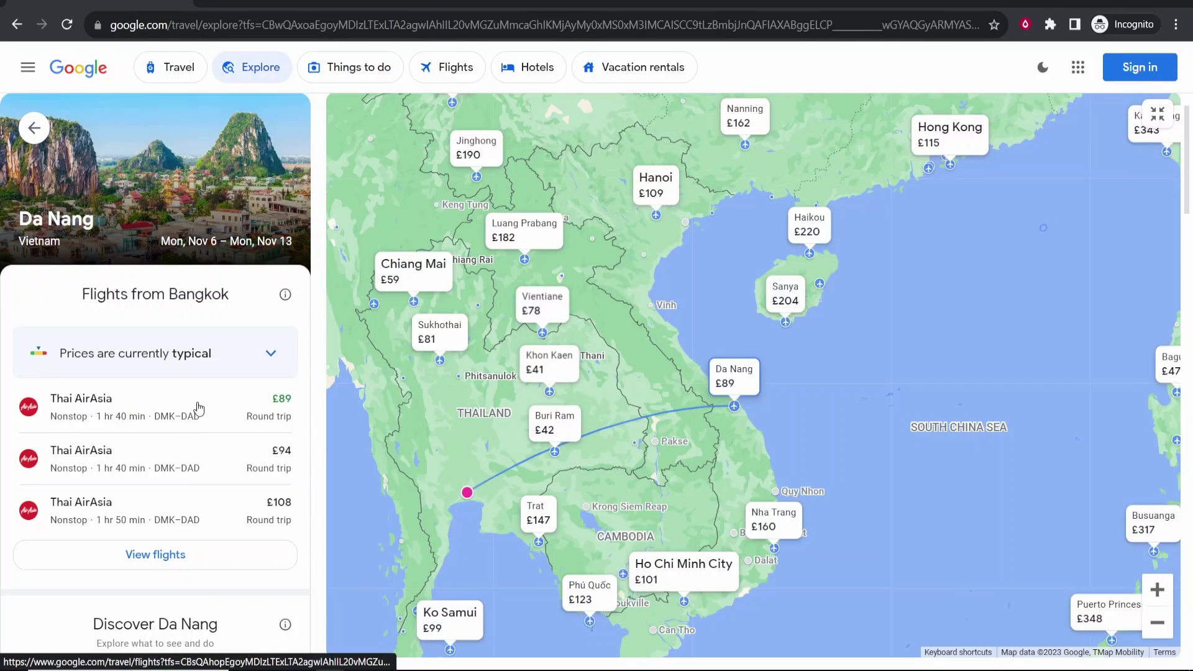
left_click(199, 408)
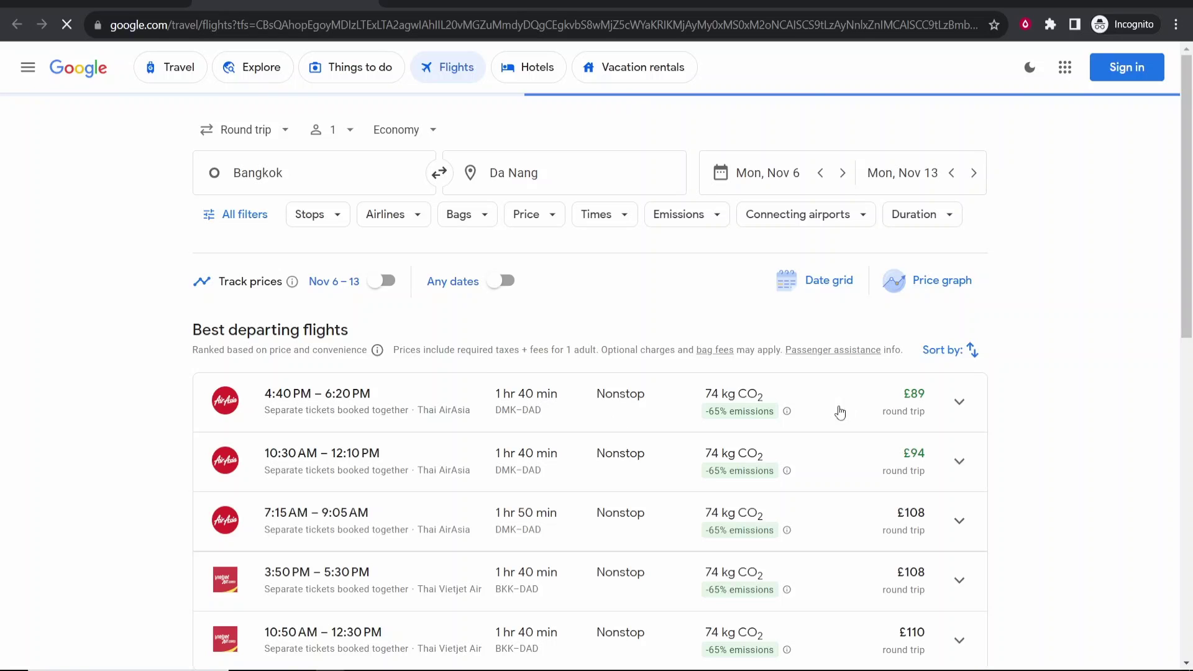
left_click(506, 382)
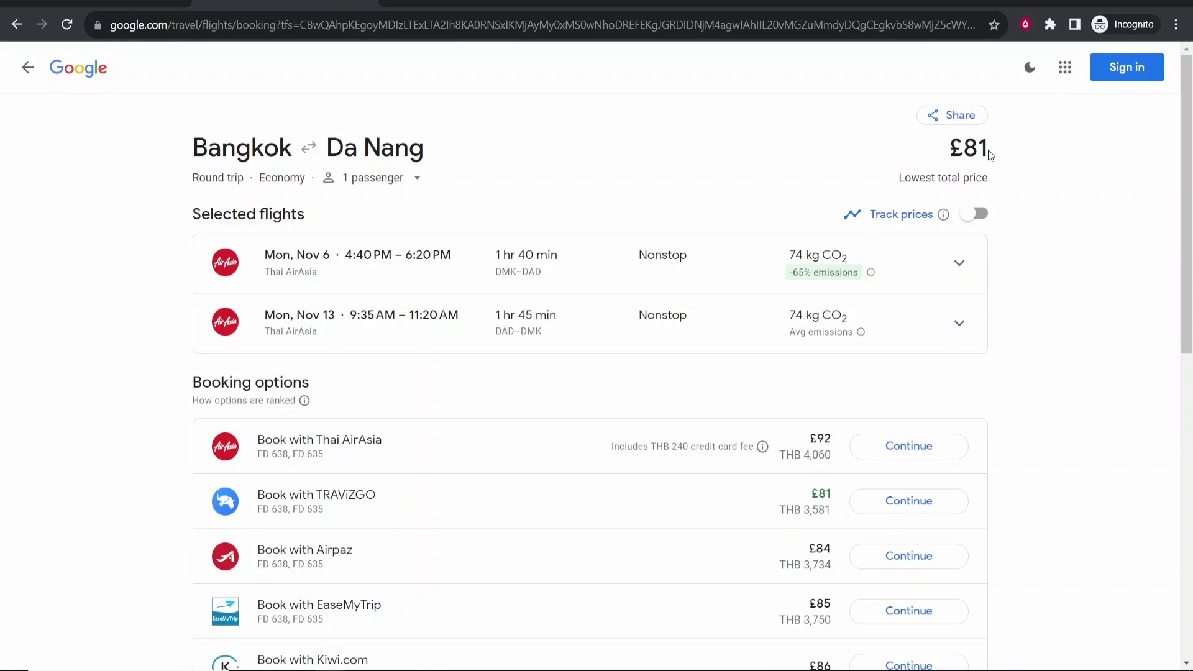
triple_click(990, 154)
left_click(949, 169)
left_click(909, 153)
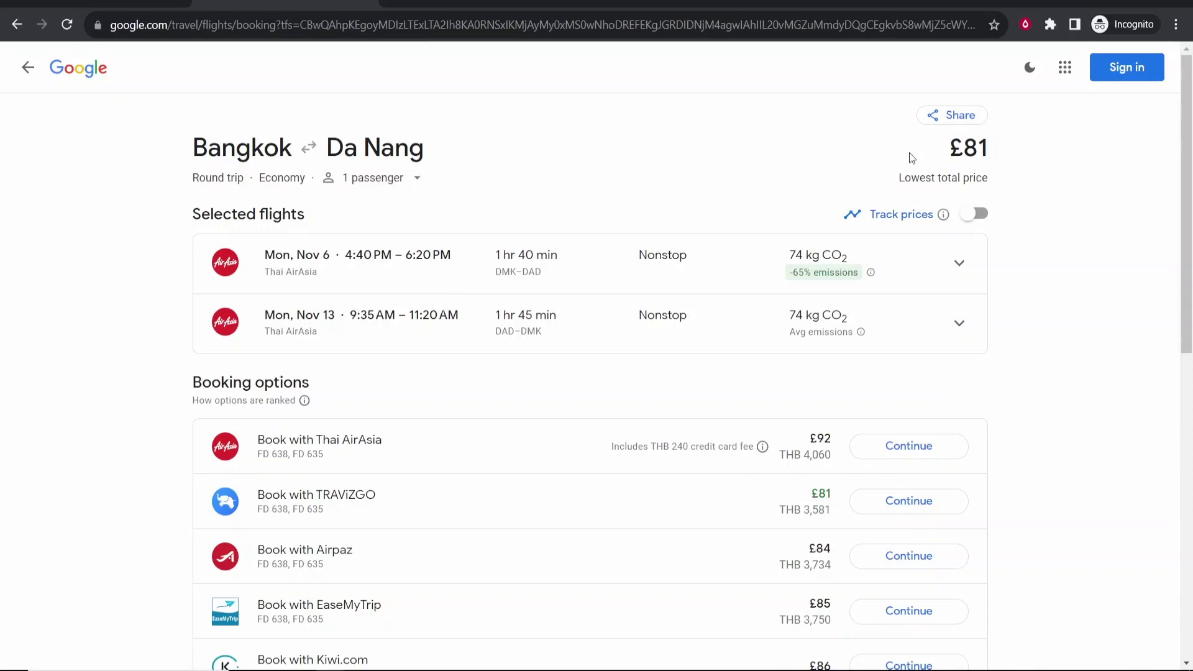
- Leave the booking page, search Google for "flights" and reopen the Google Flights start page
left_click(68, 74)
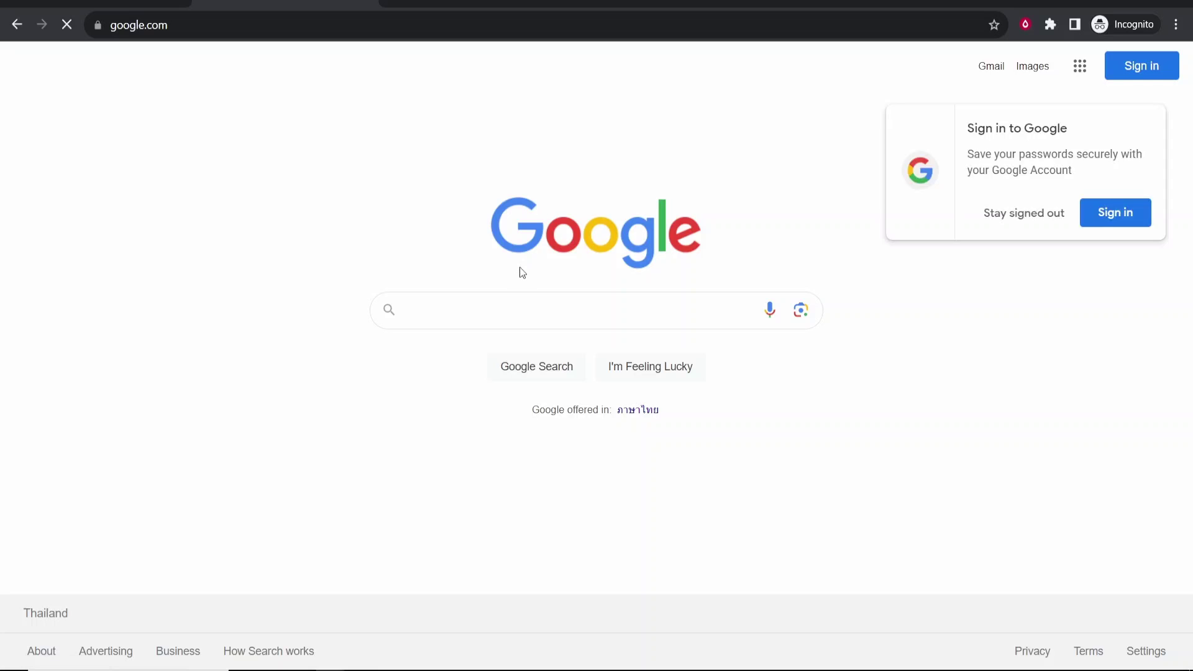
type("fk")
key("BackSpace")
type("lights")
key("Return")
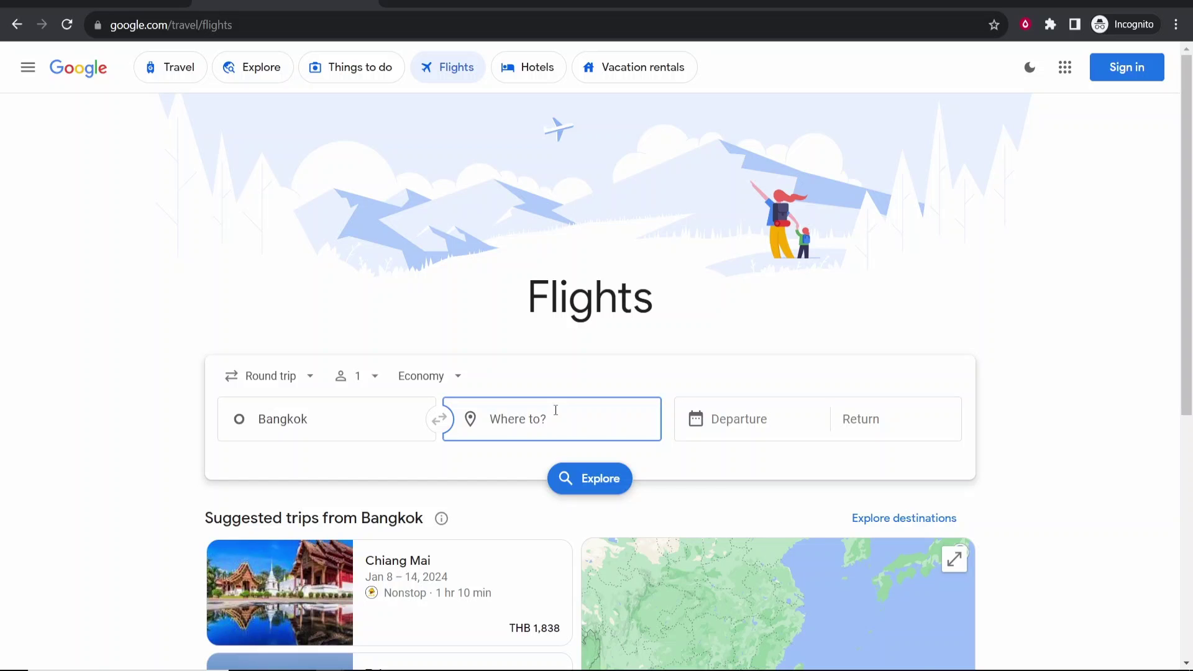
- Explore round trips from Bangkok to Vietnam as a whole country, departing Wed, Nov 8 and returning Wed, Nov 15
type("vietnam")
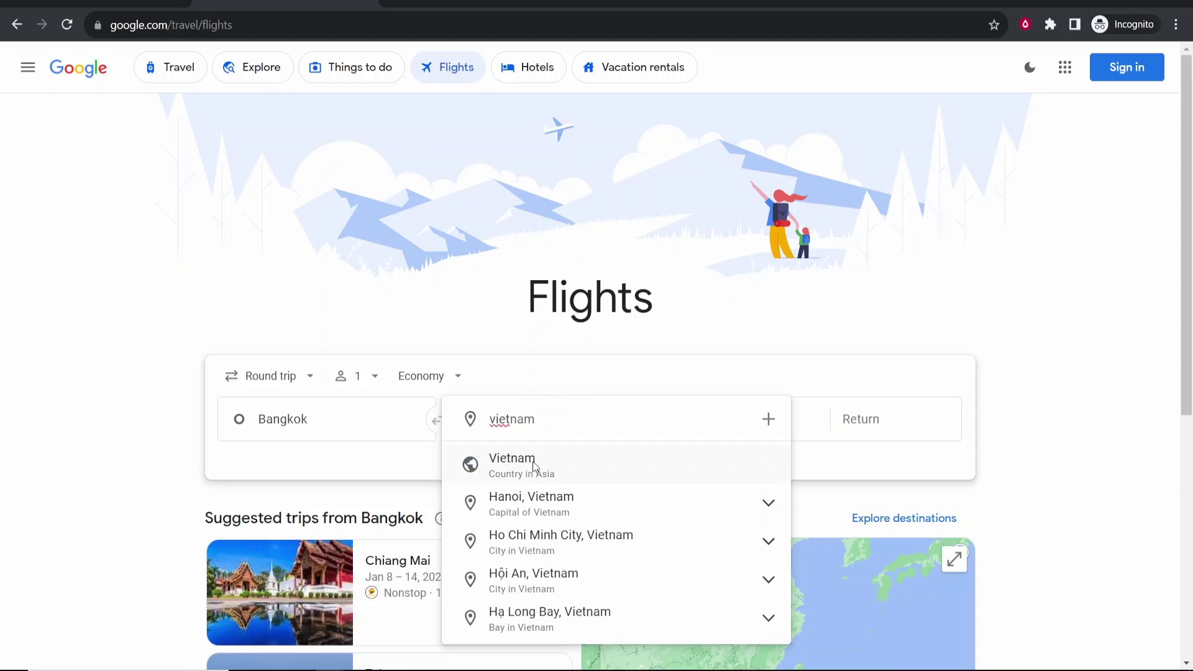
left_click(535, 467)
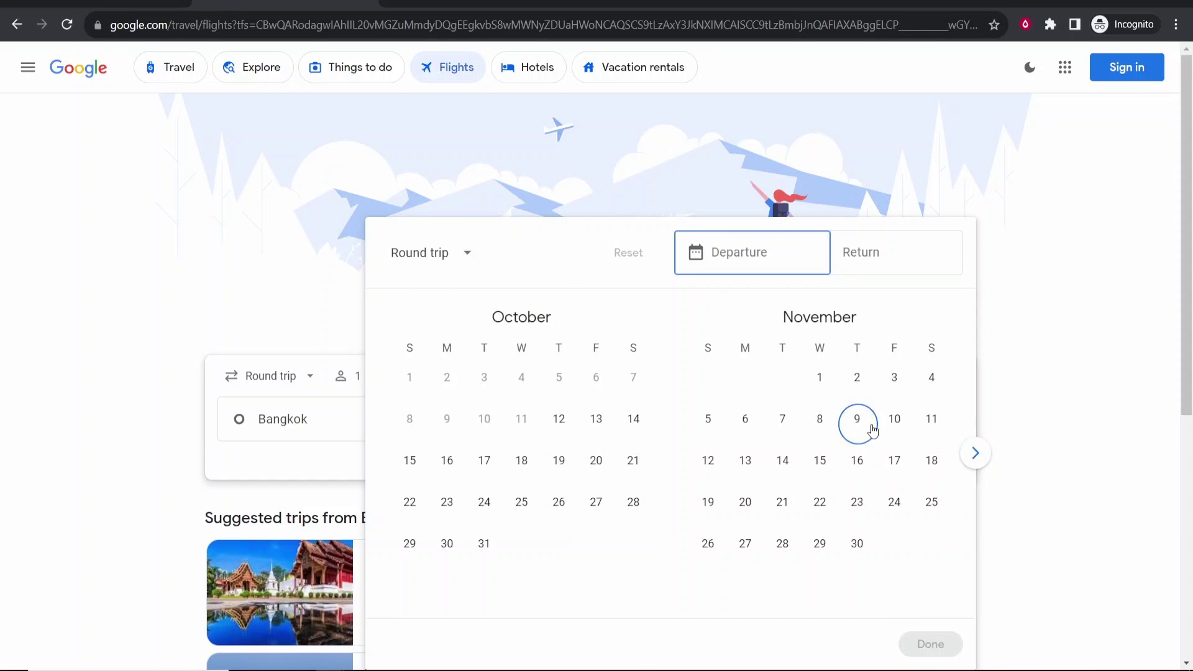
left_click(826, 427)
left_click(925, 640)
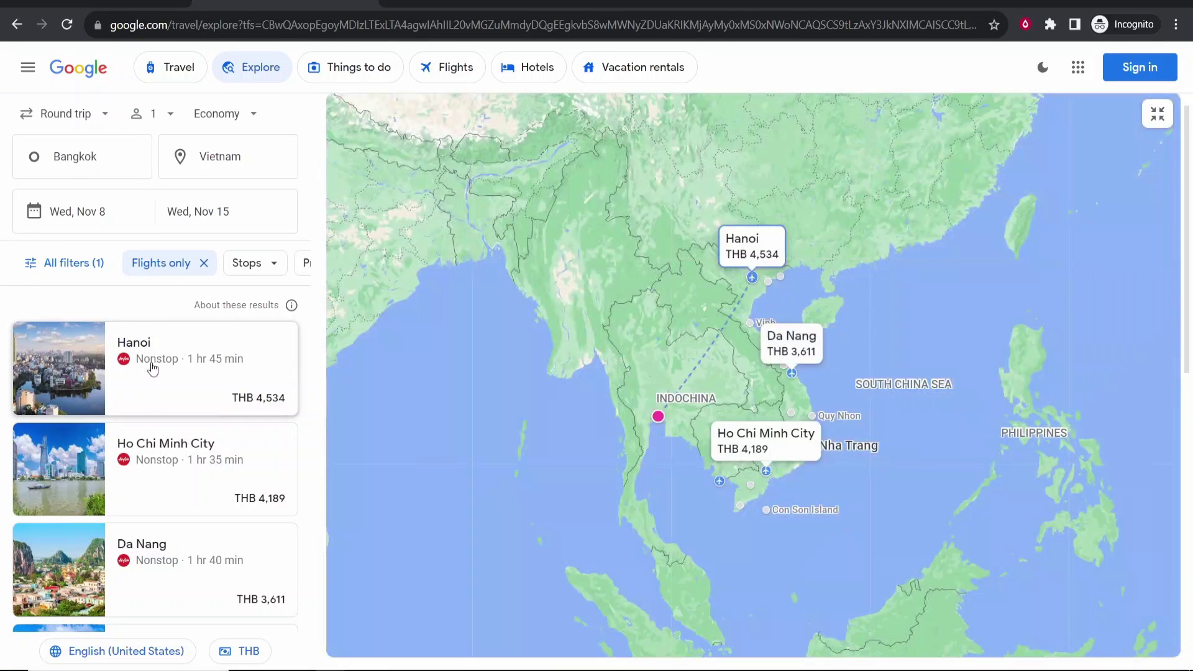
- Change the display currency of the Vietnam flight results to GBP
left_click(263, 650)
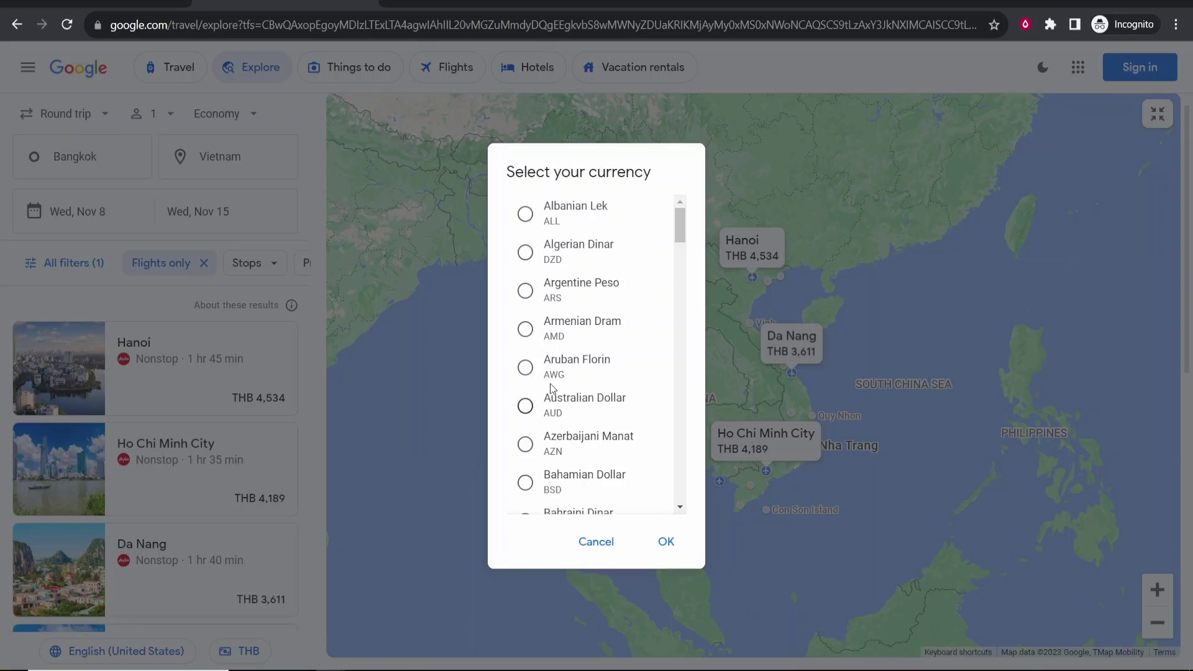
scroll(550, 404, "down", 3)
scroll(551, 415, "down", 2)
left_click(525, 454)
left_click(666, 541)
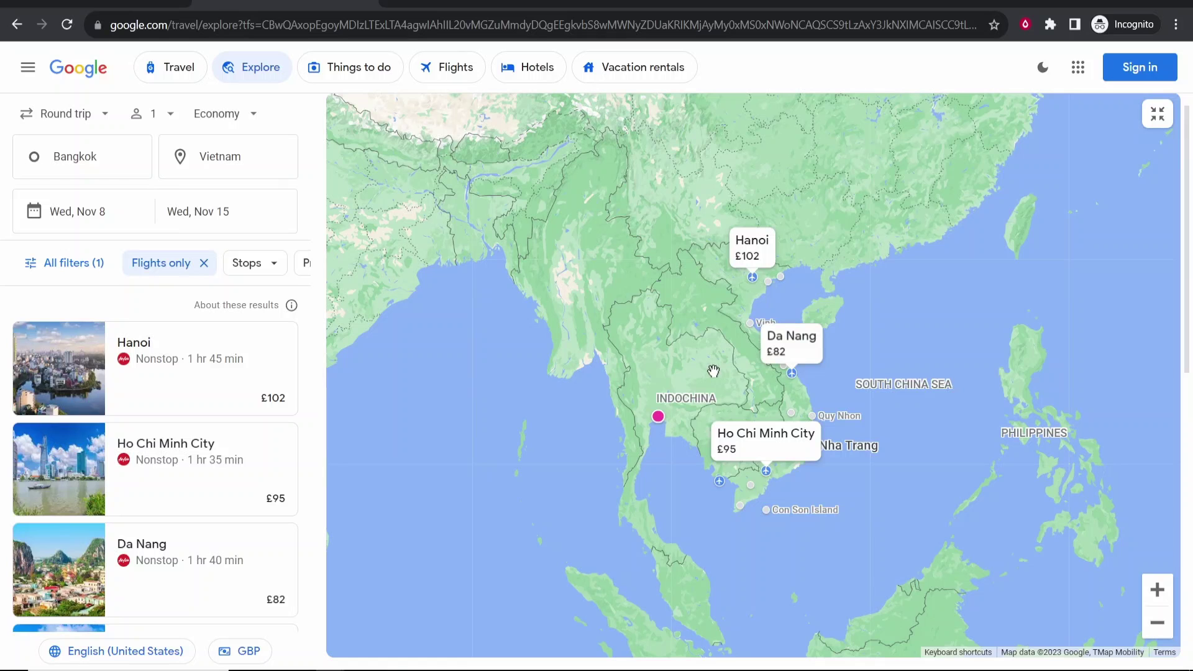
- Switch the travel dates to flexible, for a 1-week trip in November
left_click(85, 211)
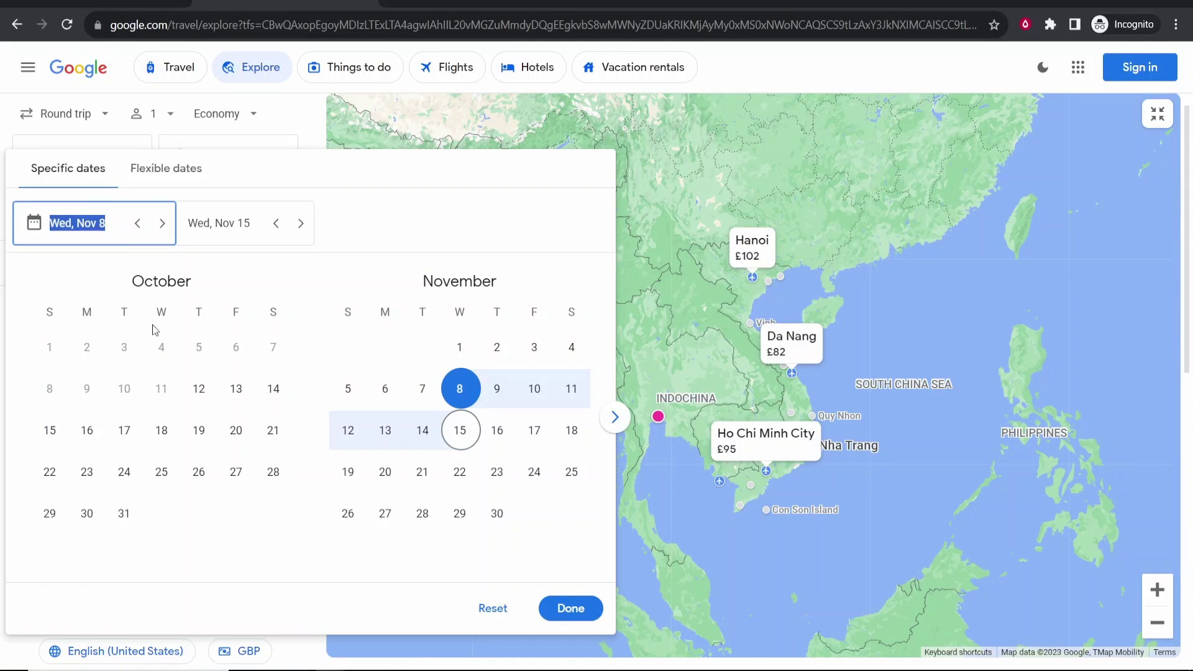
left_click(181, 178)
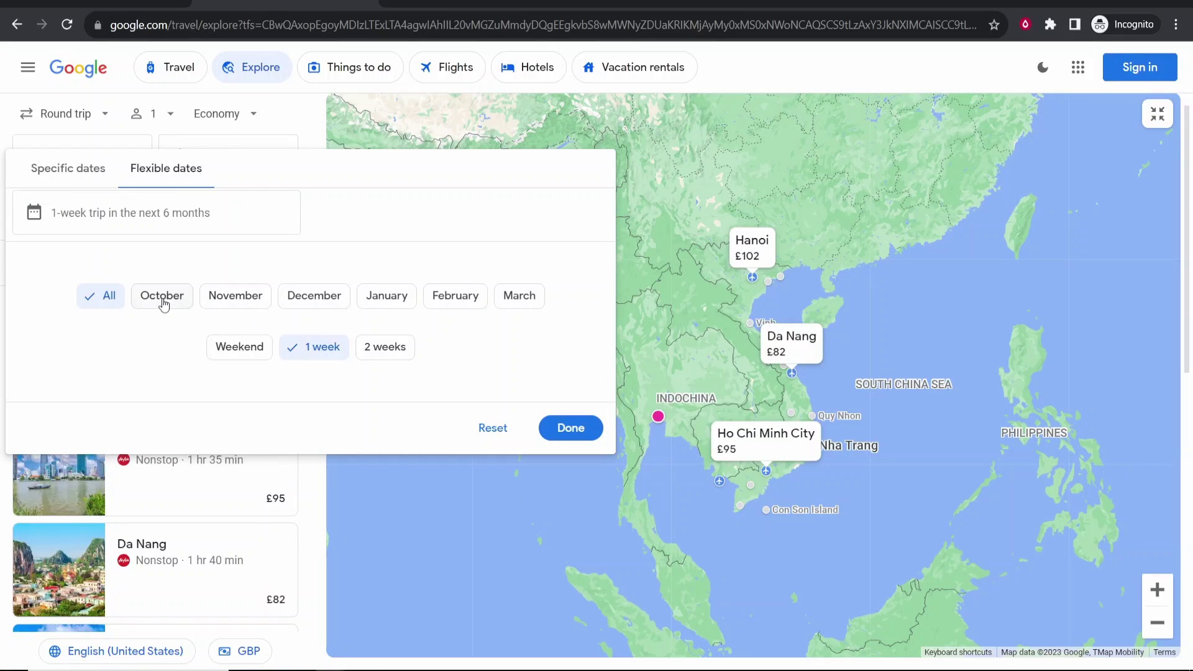
left_click(235, 296)
left_click(566, 429)
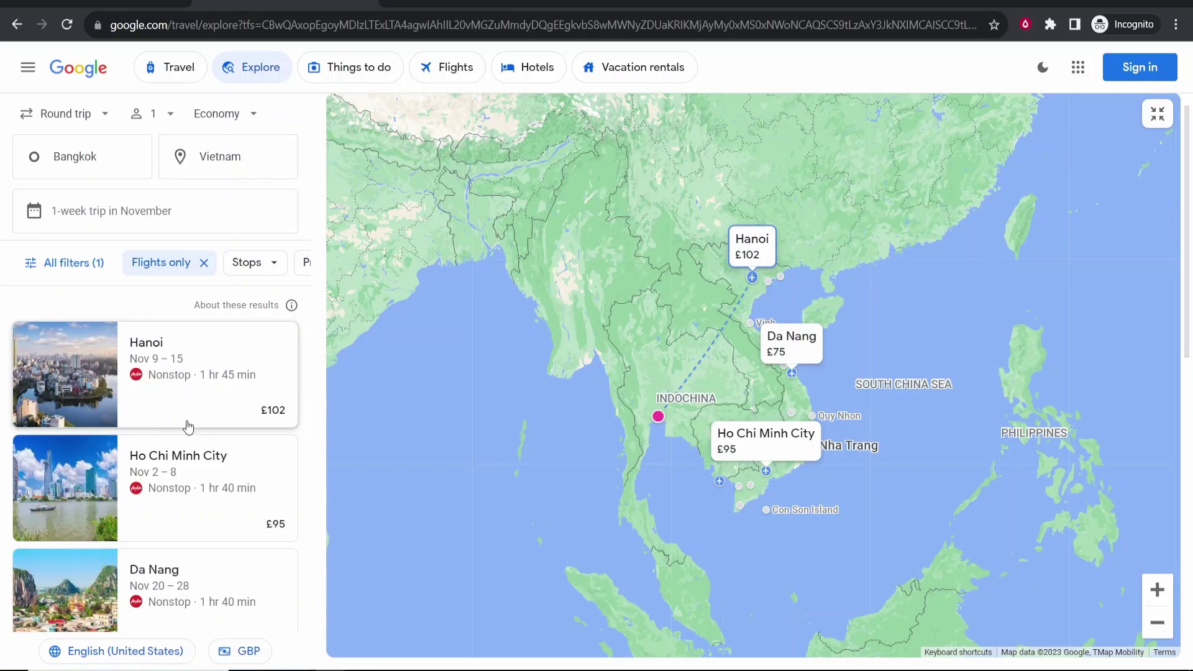
- Look through the flexible-date destinations in Vietnam, open Hanoi and expand its flight price insight
scroll(166, 466, "down", 1)
scroll(166, 466, "down", 1)
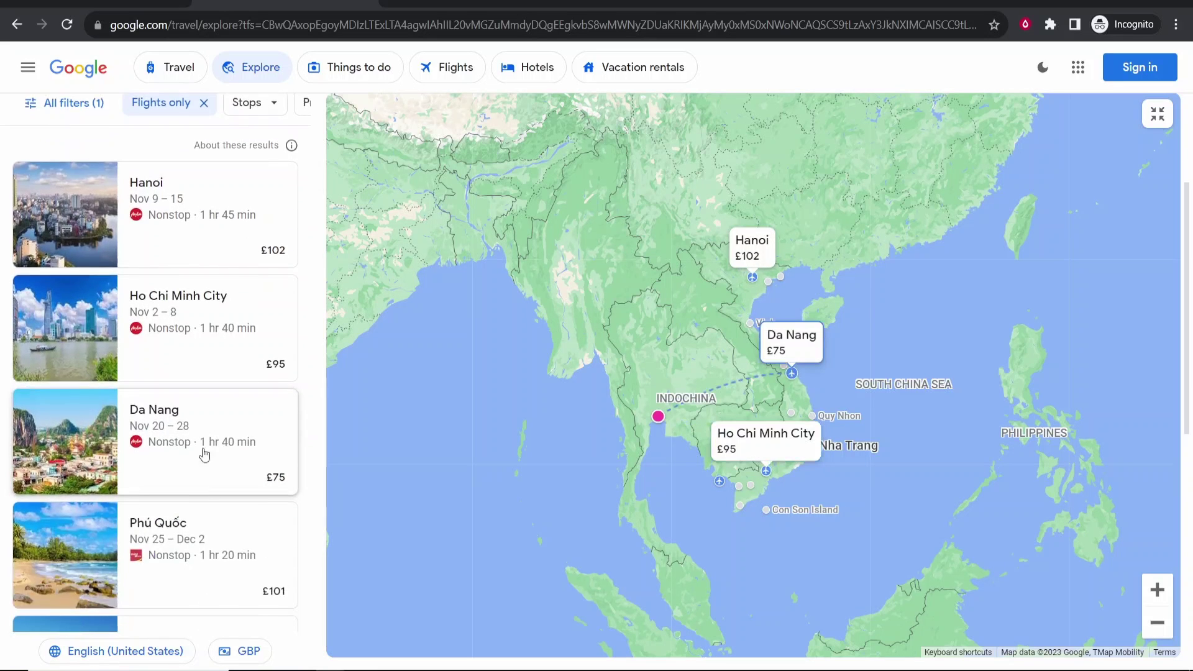
scroll(197, 460, "up", 3)
left_click(205, 400)
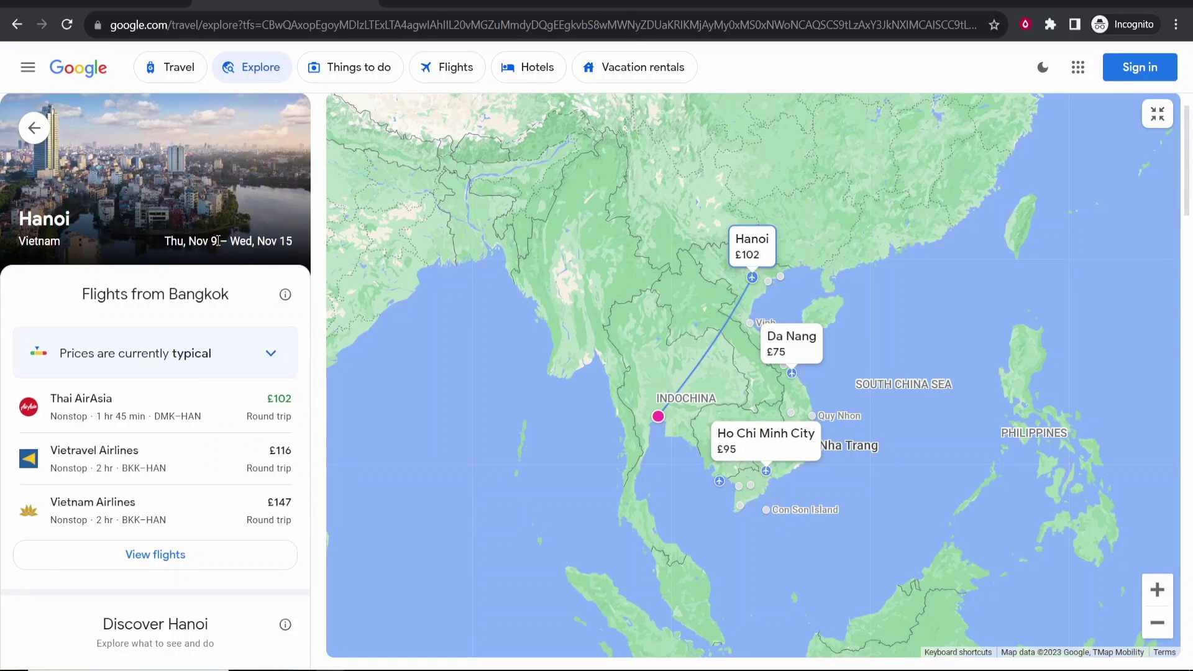
left_click(235, 351)
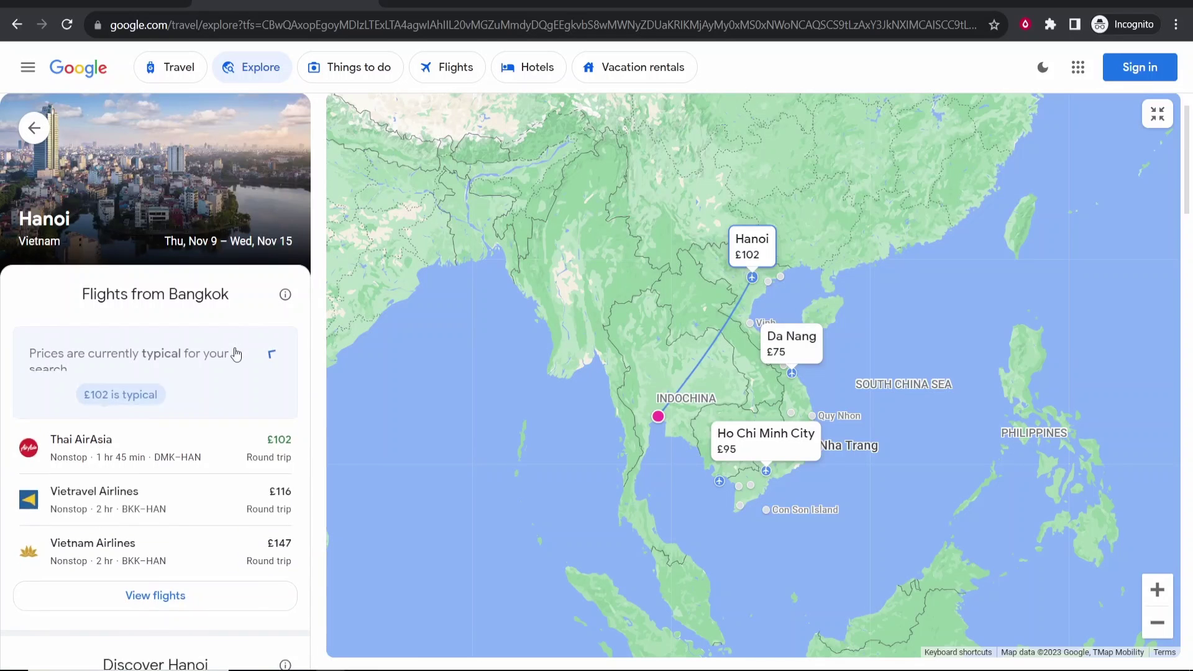
- Leave the Hanoi details and switch the Vietnam trip to specific dates, departing Tue, Nov 14 and returning Tue, Nov 21
left_click(34, 128)
left_click(133, 199)
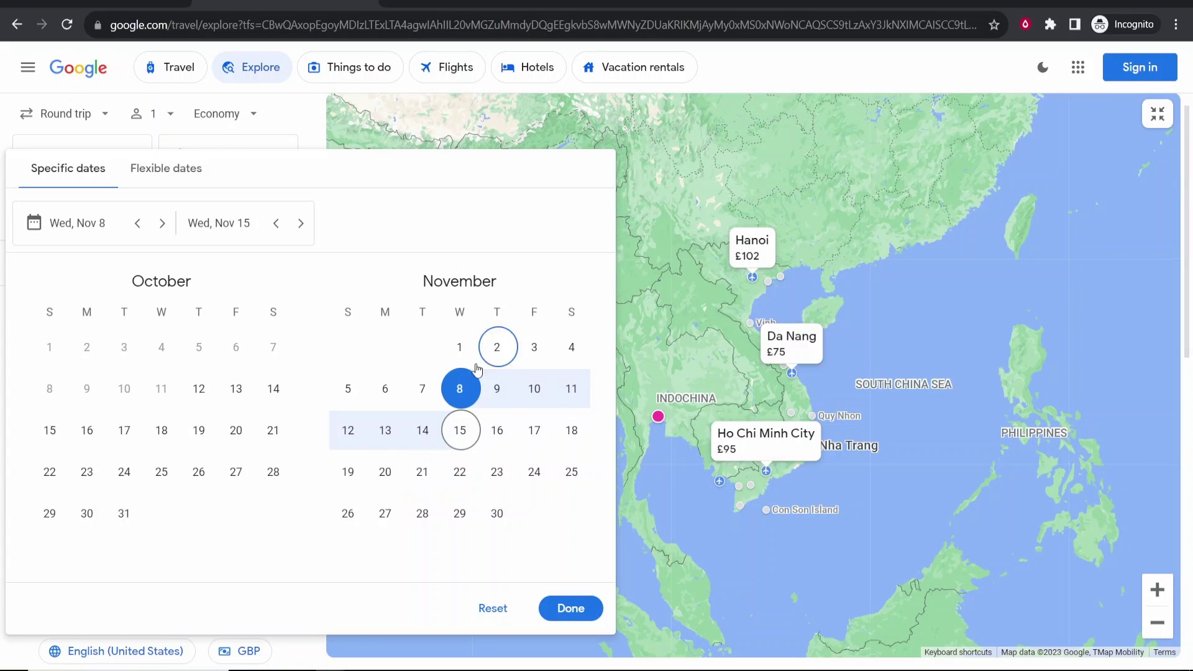
key("Escape")
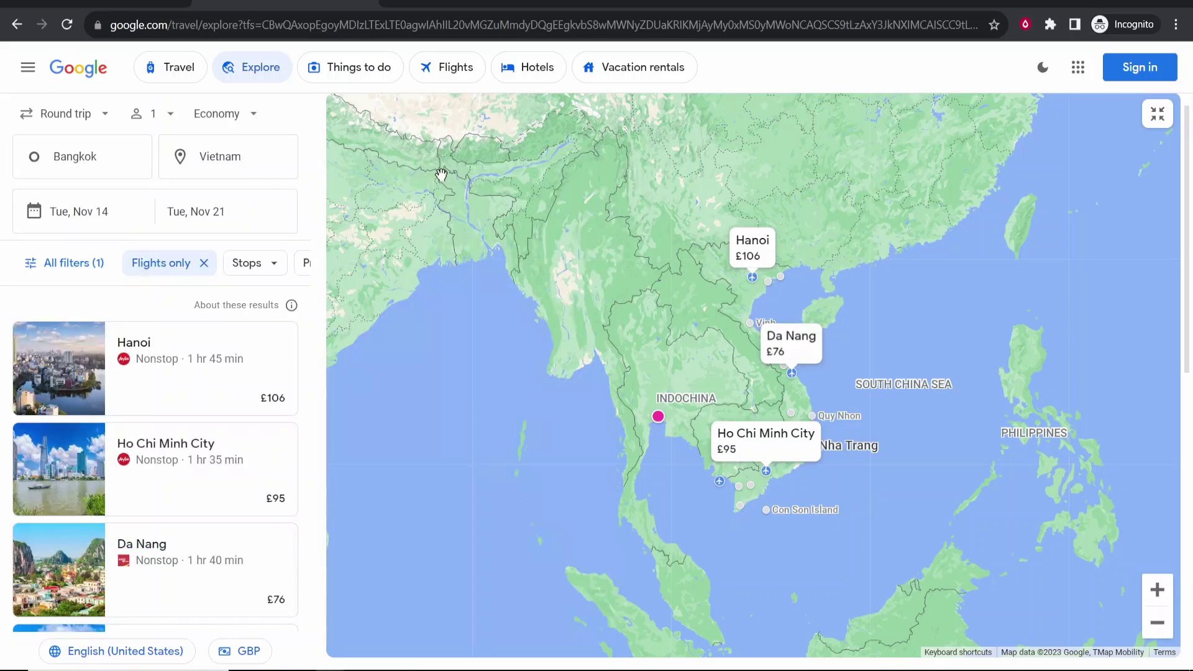
- Go to the flight search page and open the destinations map from the suggested trips from Bangkok
left_click(458, 73)
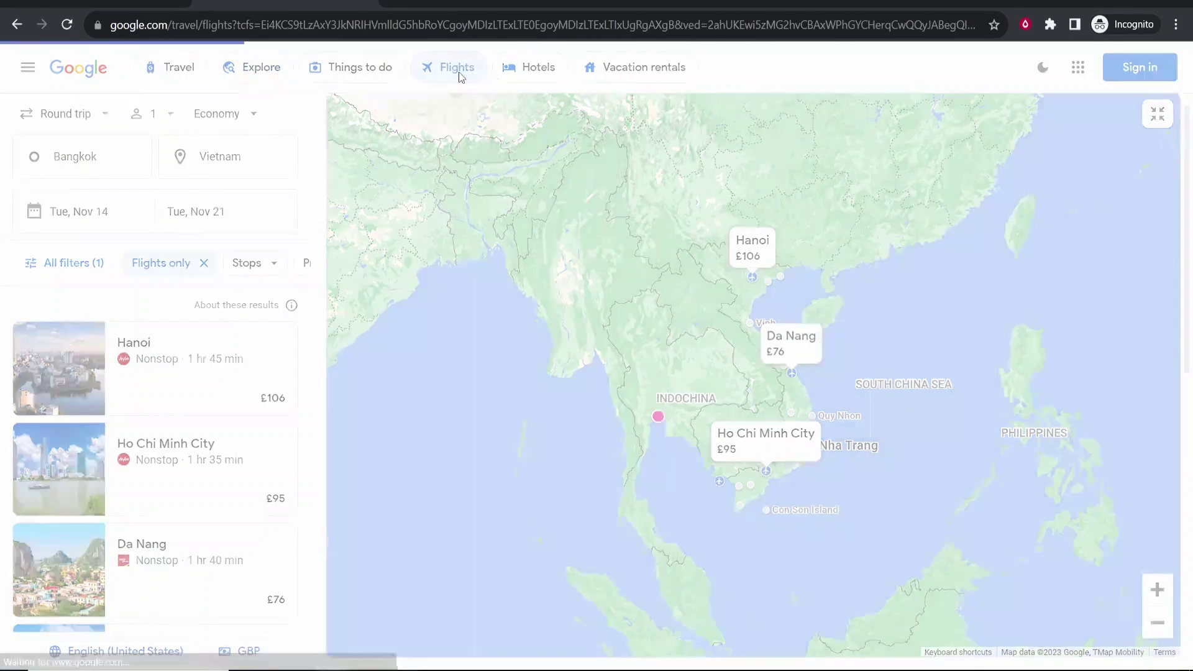
scroll(784, 346, "down", 5)
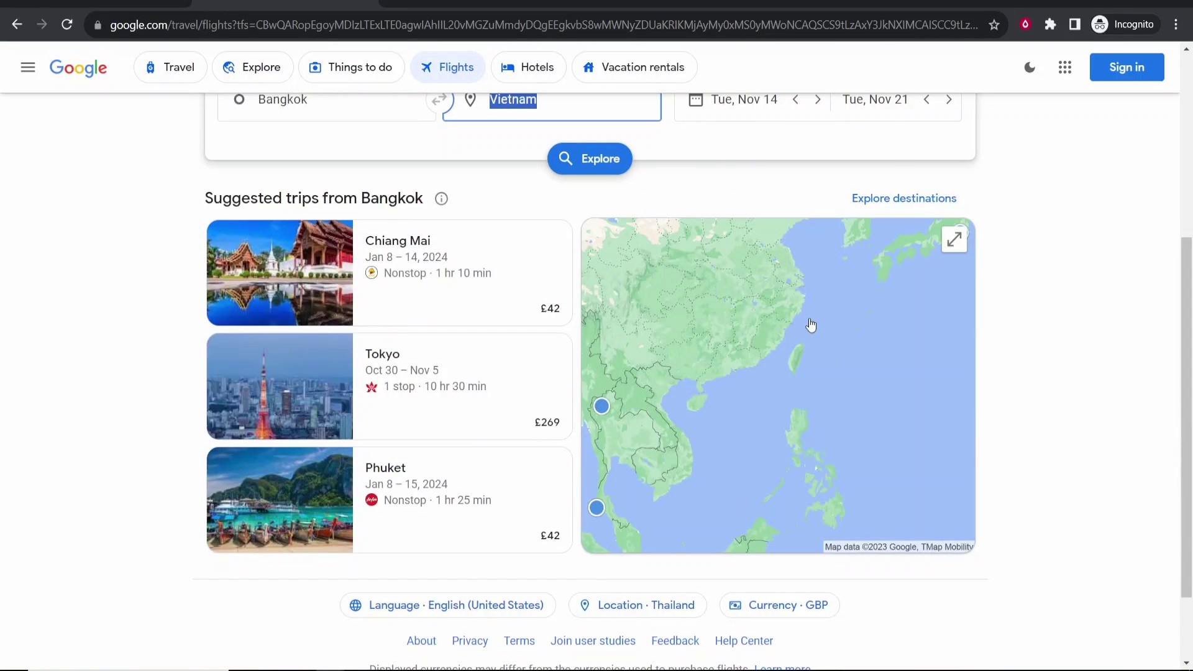
left_click(770, 329)
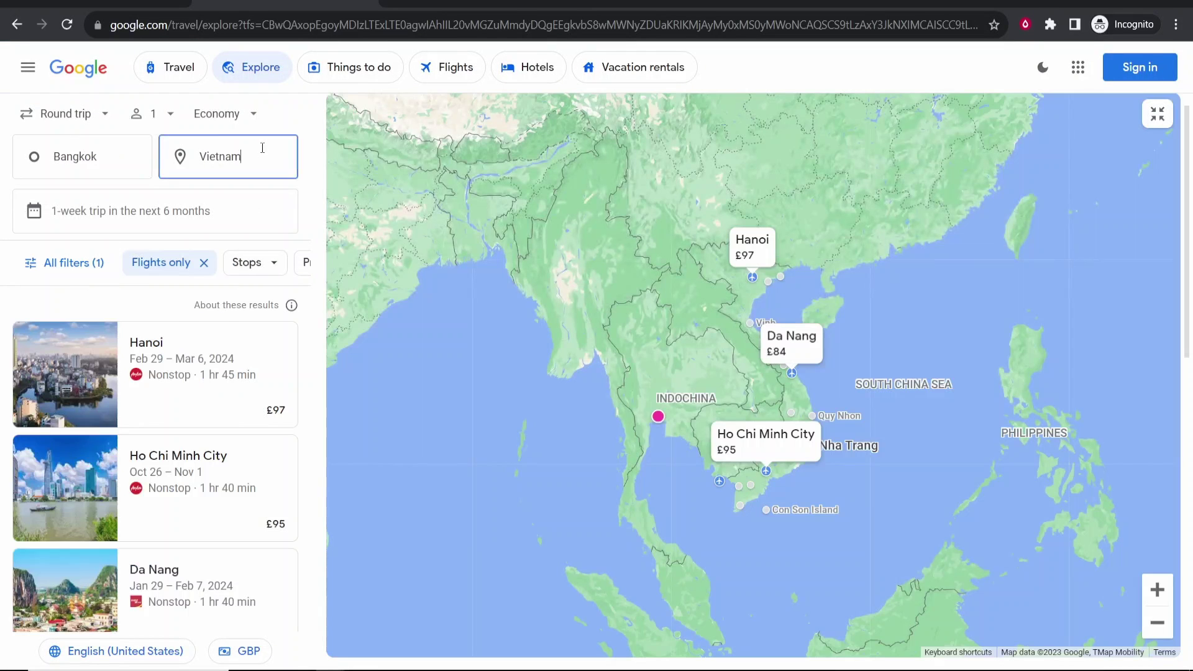
- Replace Vietnam with Anywhere as the destination for the trips from Bangkok
left_click(279, 152)
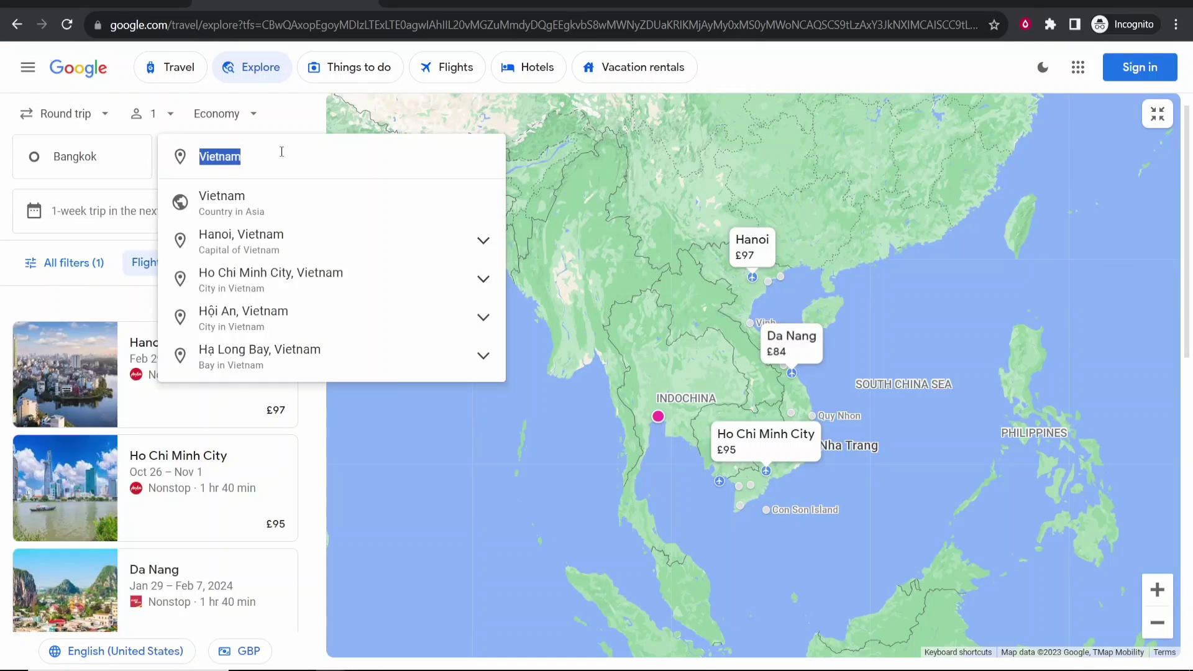
key("BackSpace")
left_click(261, 207)
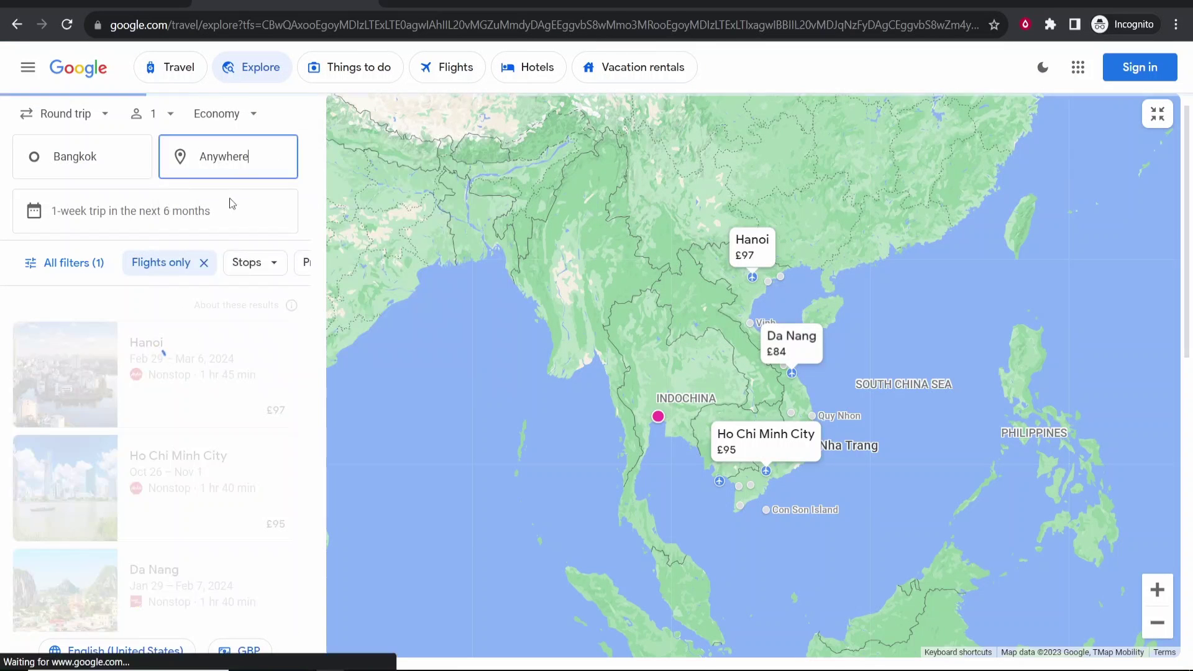
- Set the flexible travel dates to a 1-week trip in November
left_click(185, 214)
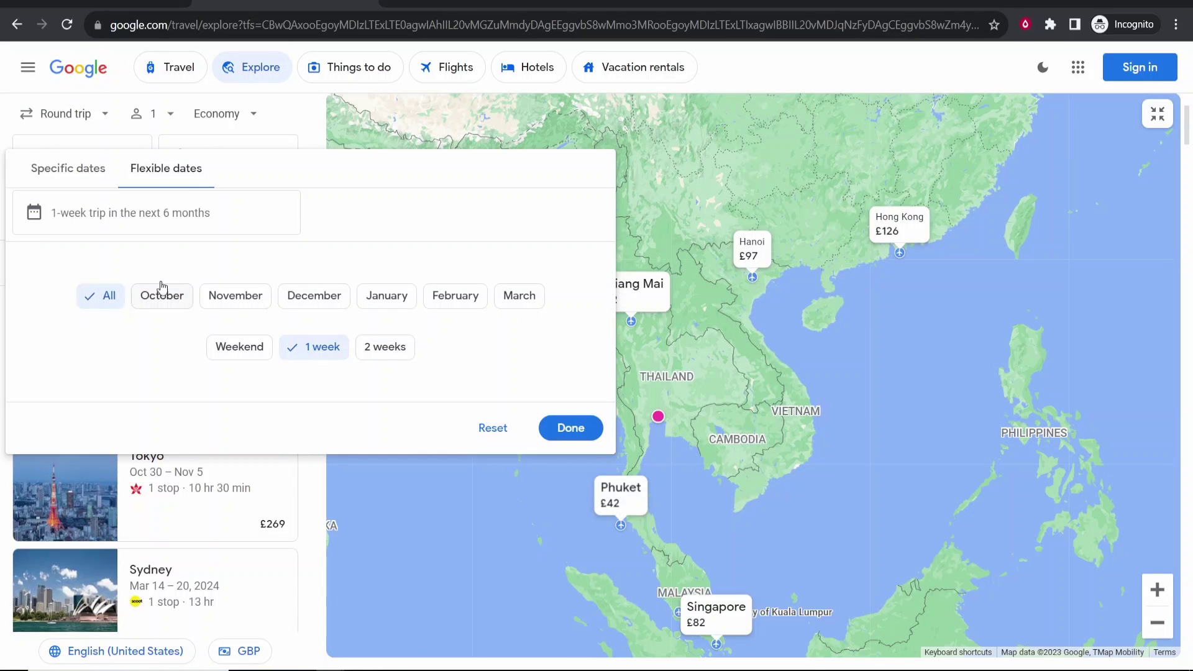
left_click(243, 299)
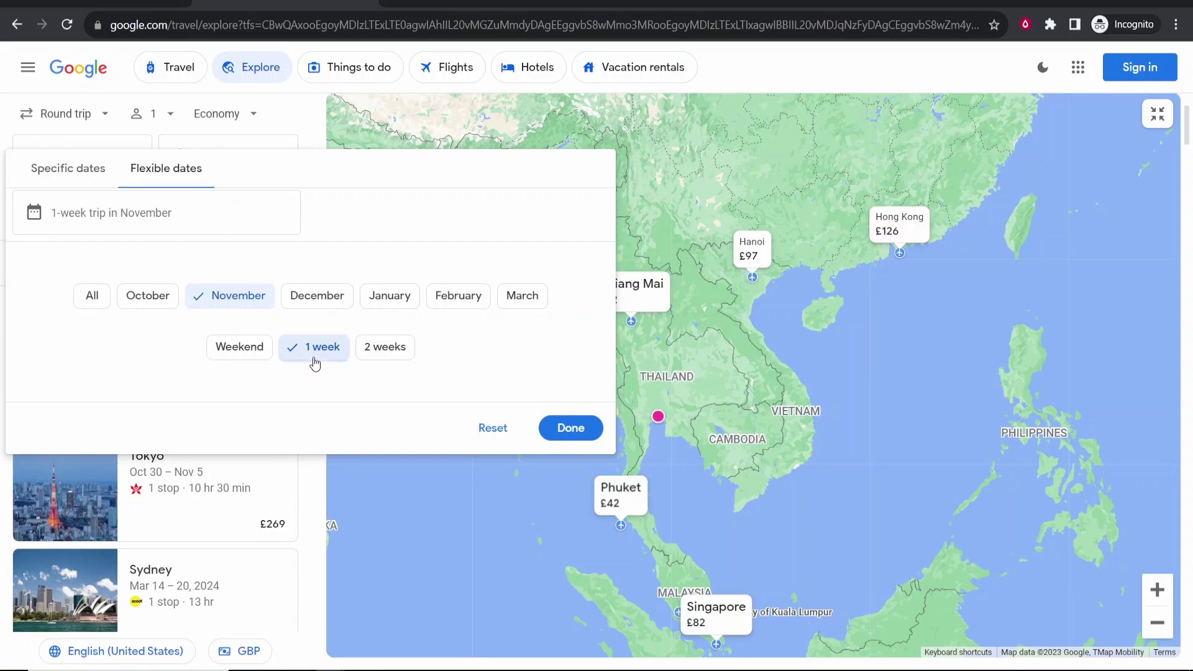
left_click(570, 428)
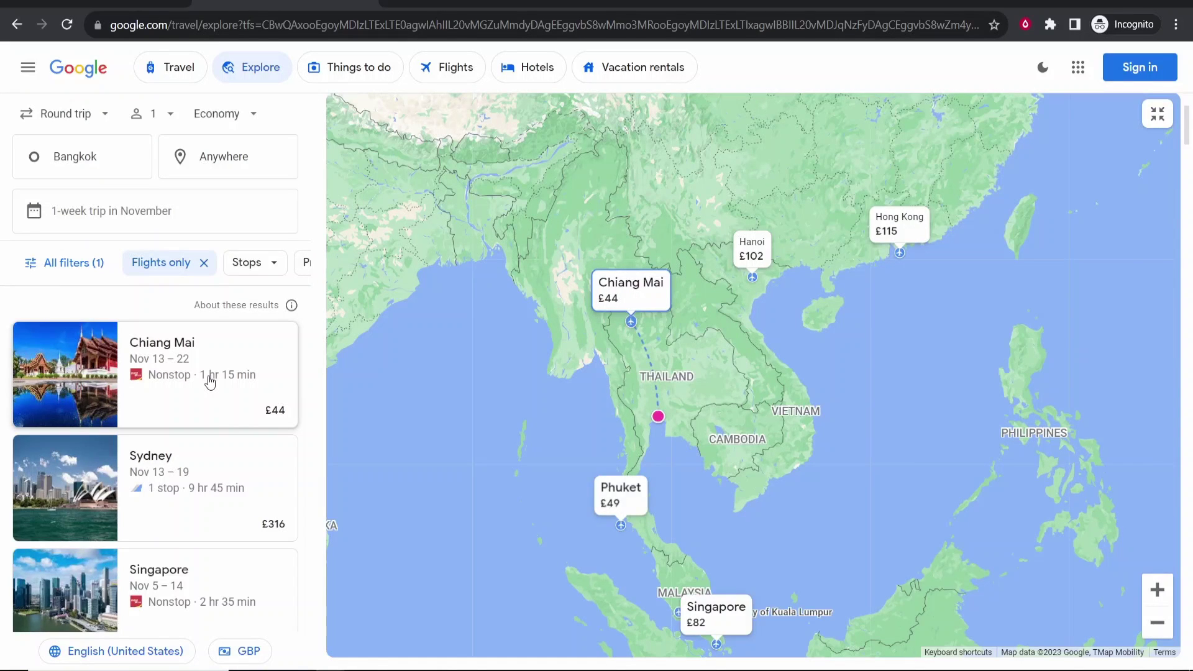
- Look through the suggested destinations and the map prices across East Asia, and open the flight details for Seoul
scroll(224, 473, "down", 1)
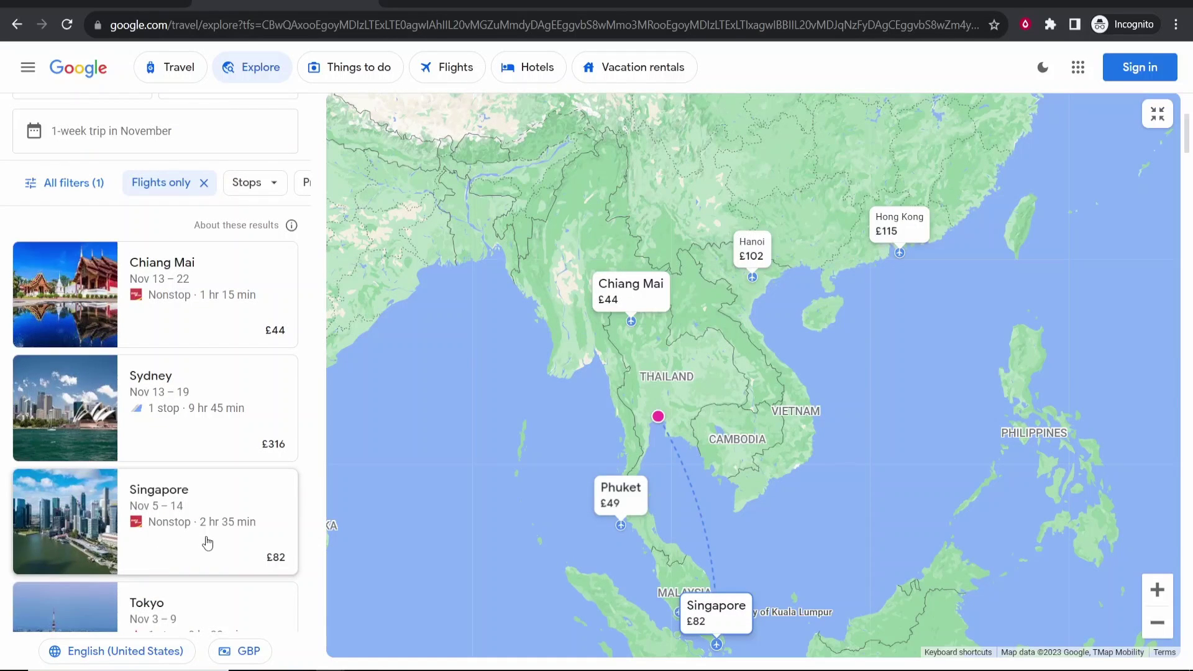
scroll(207, 544, "down", 4)
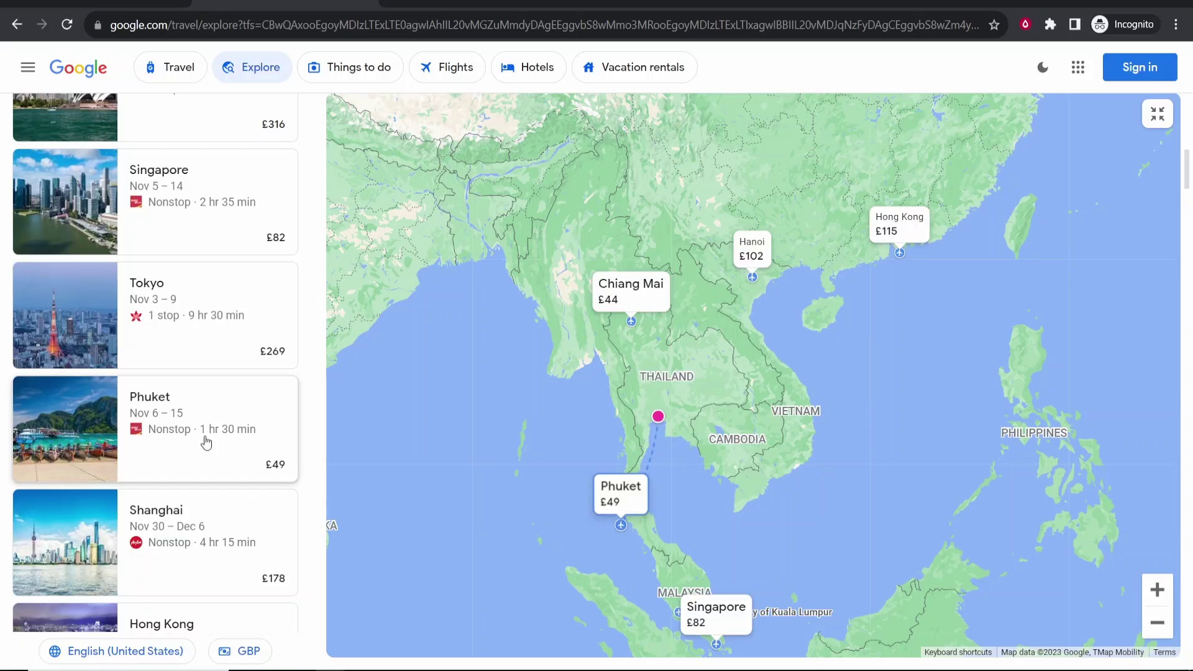
scroll(192, 466, "down", 4)
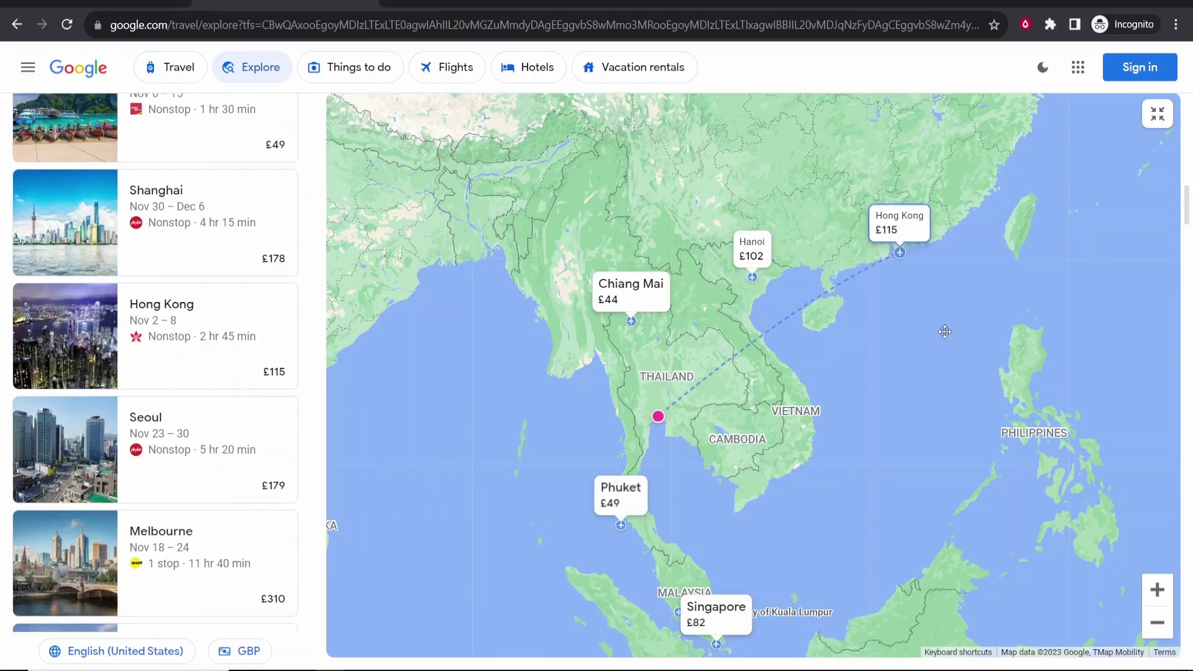
left_click_drag(630, 151, 652, 440)
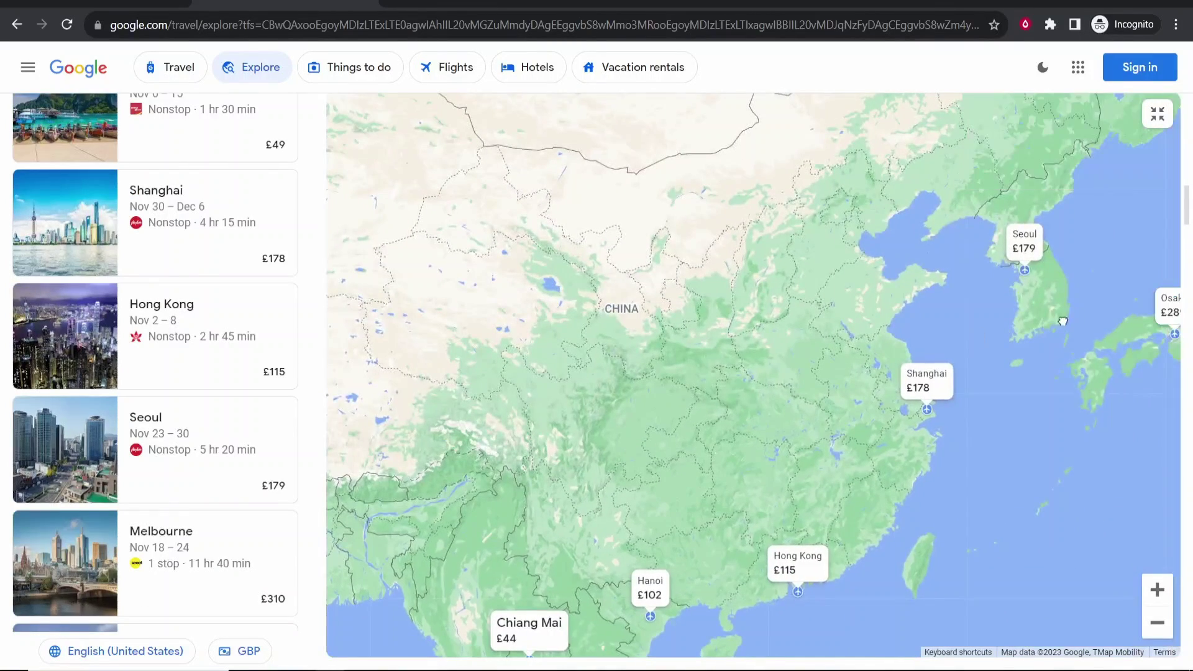
left_click_drag(1084, 261, 950, 314)
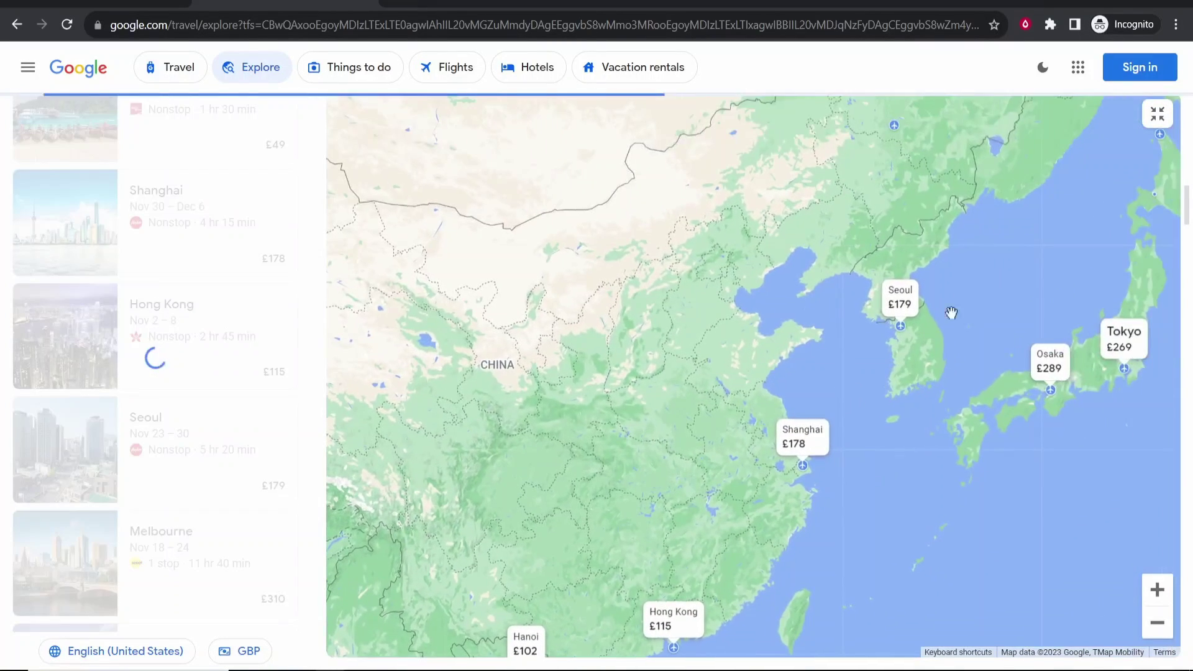
left_click(902, 304)
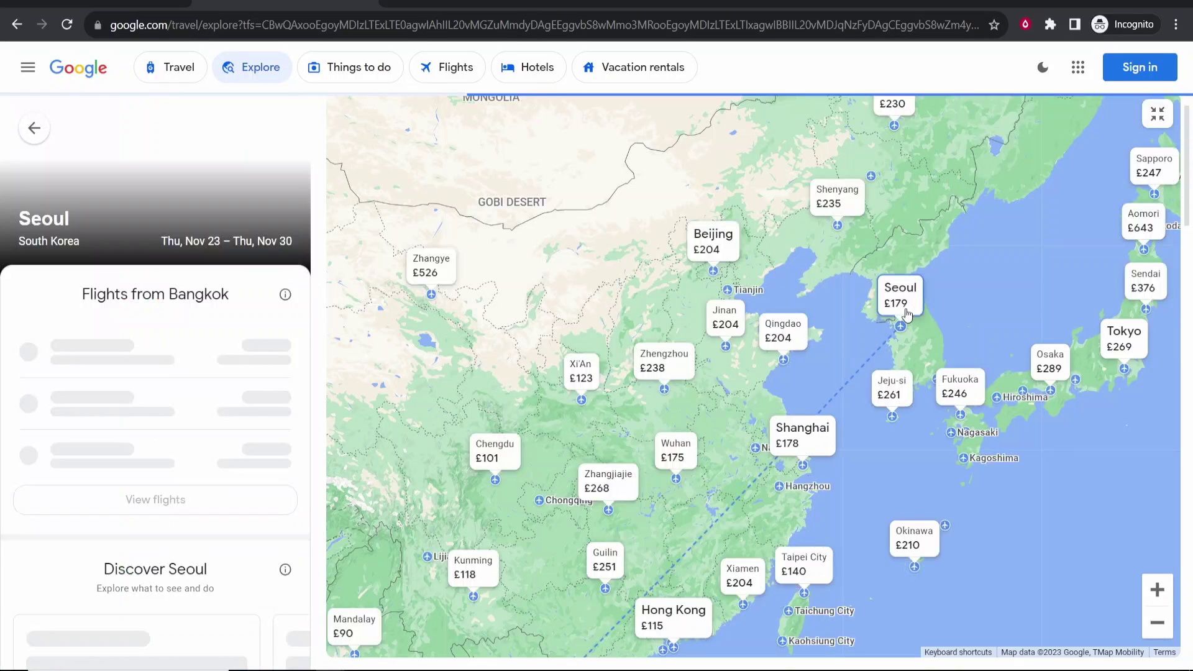